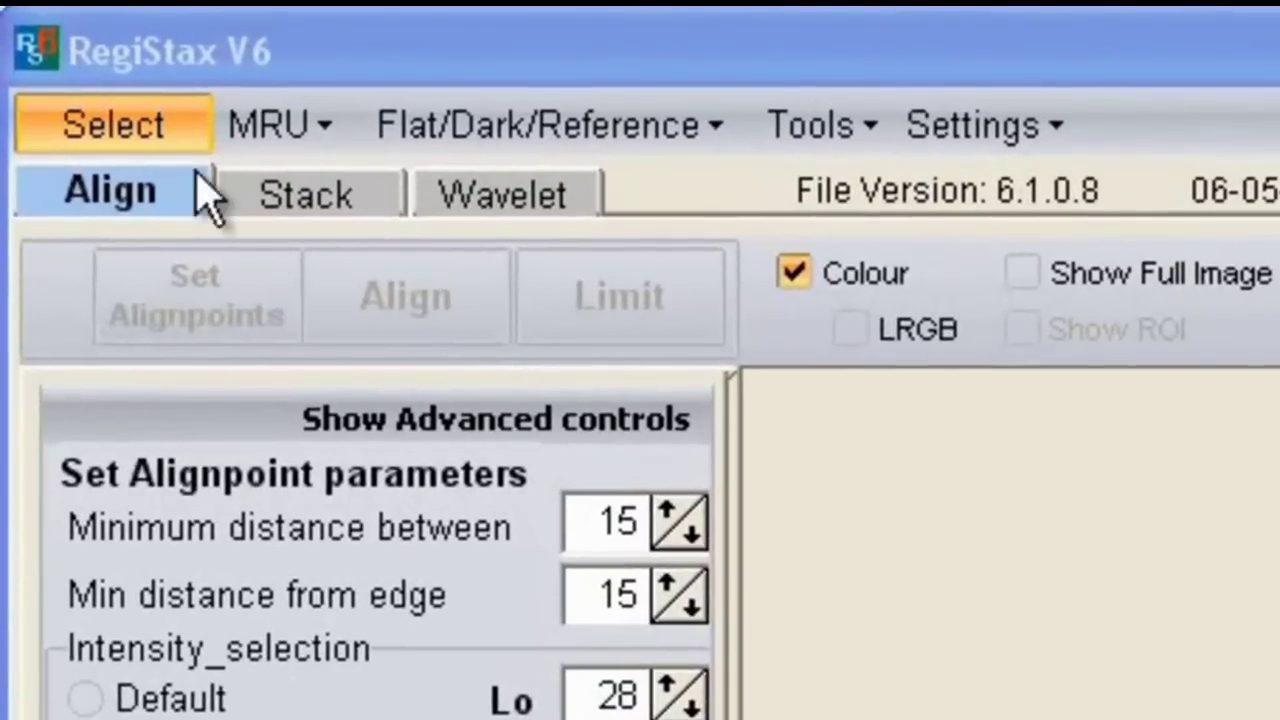
Step: Load the Jupiter video 2000gainhalfyelloff22-0.avi into RegiStax
left_click(95, 118)
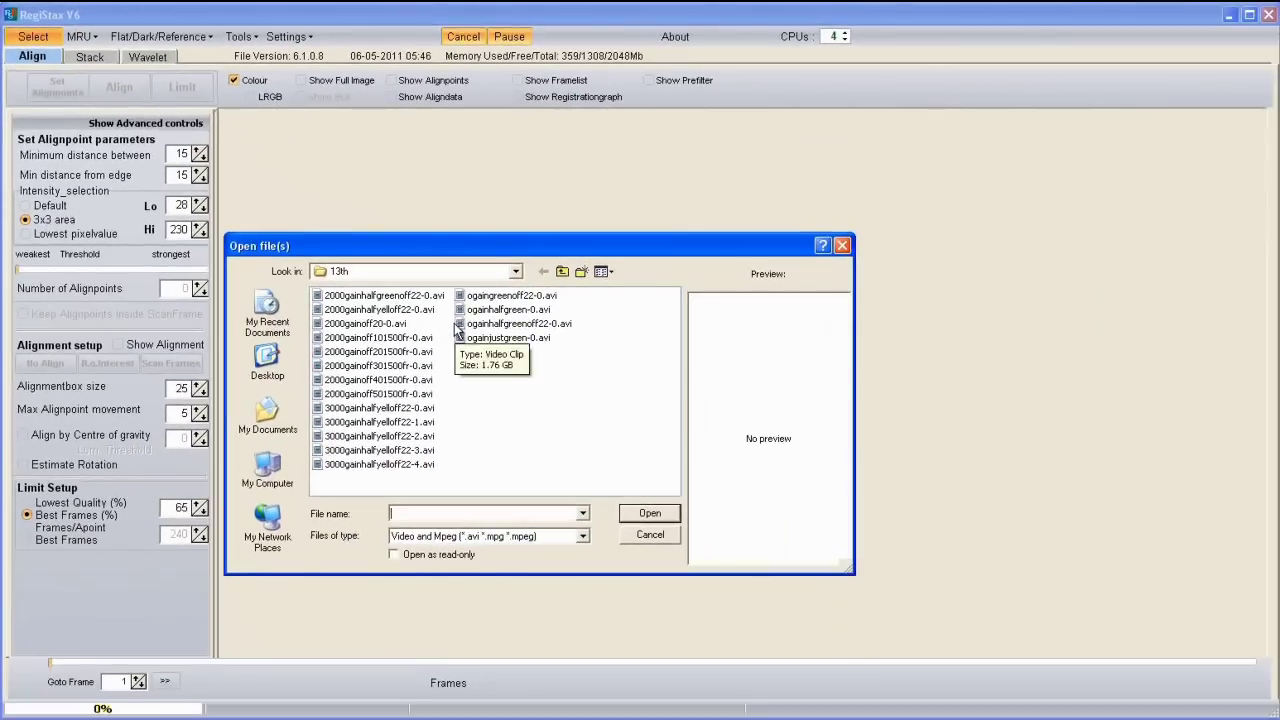
left_click(400, 313)
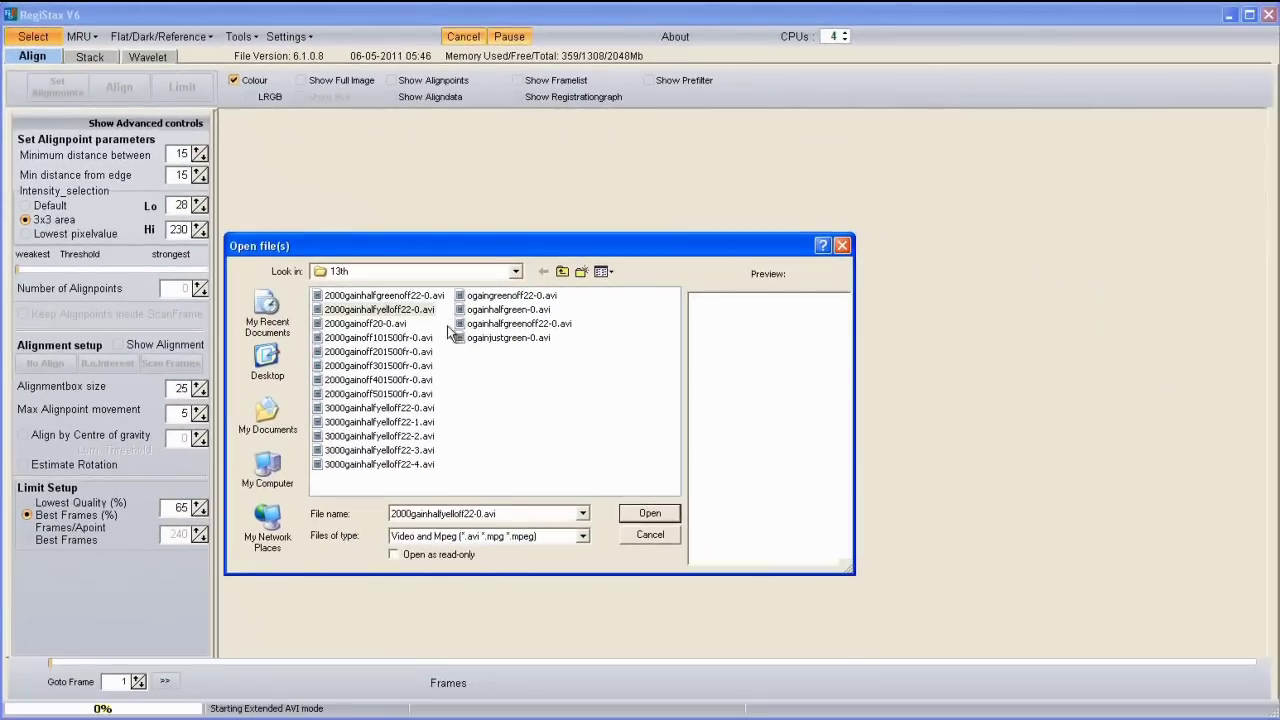
left_click(650, 512)
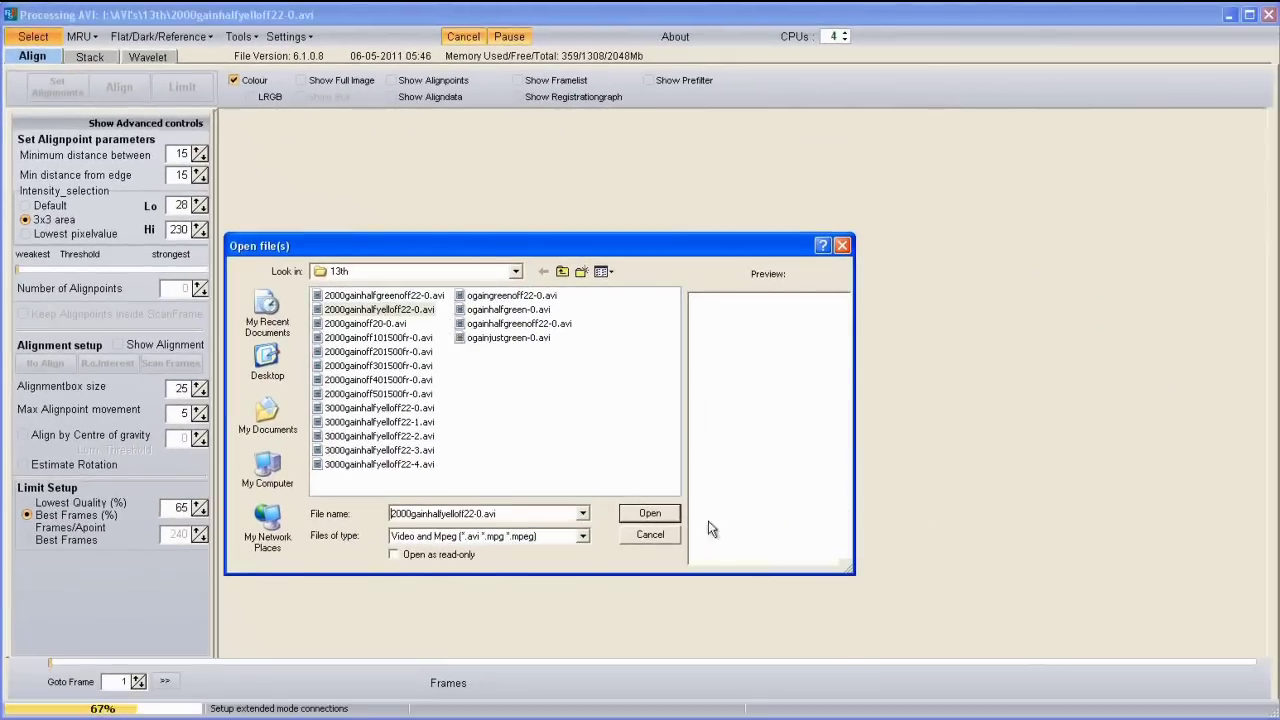
left_click(649, 514)
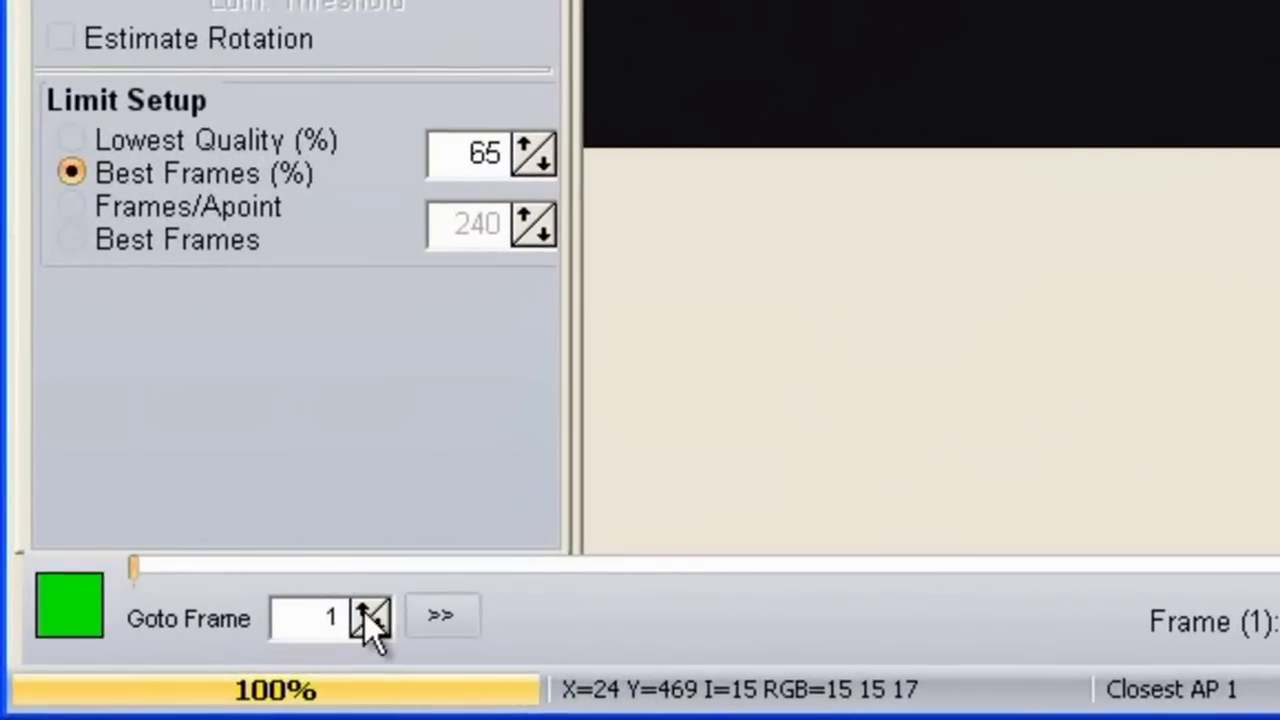
Step: Advance to about frame 40 and auto-place alignpoints on Jupiter, giving 14 points
left_click_drag(365, 611, 365, 611)
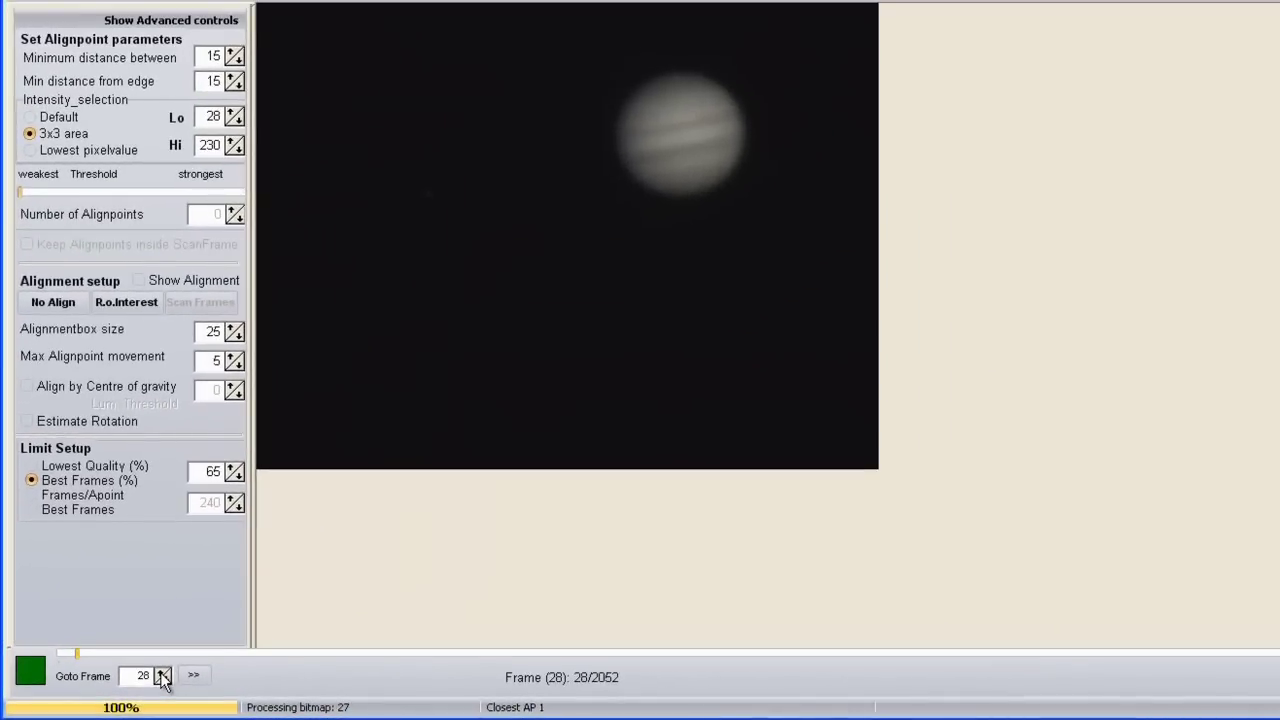
left_click_drag(162, 677, 164, 682)
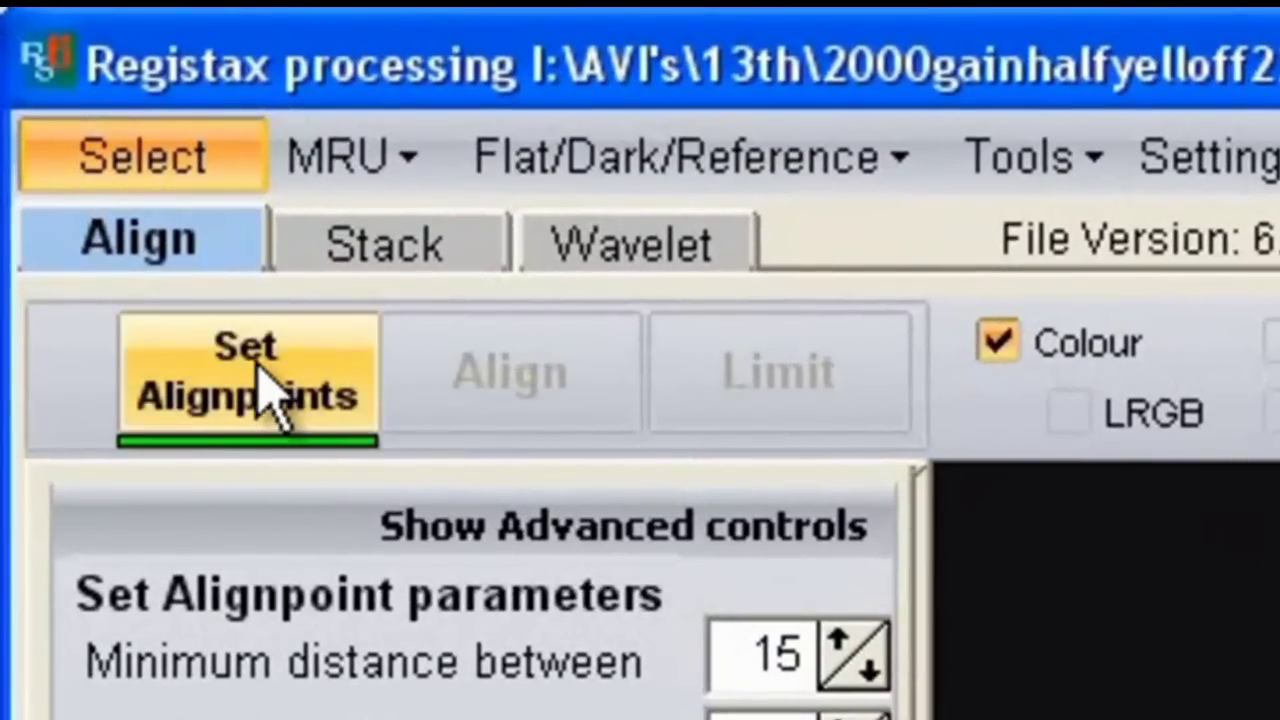
left_click(95, 138)
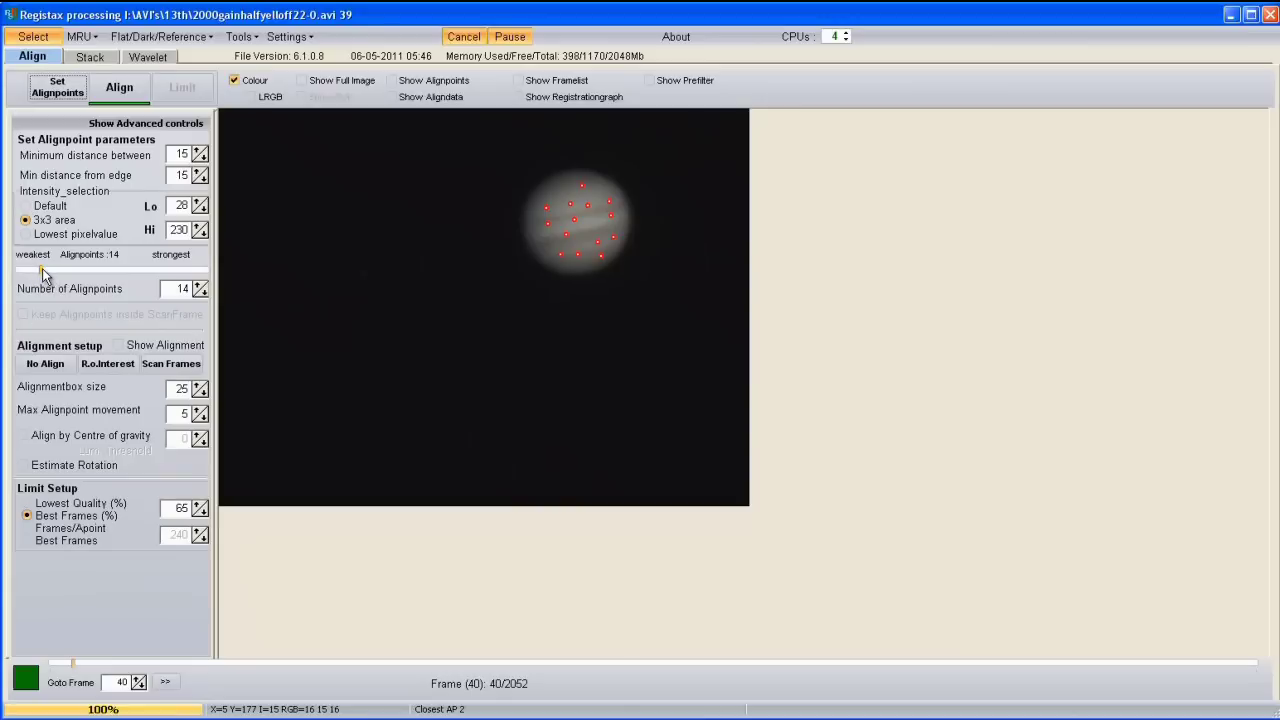
Step: Reduce the alignpoints on Jupiter's disc from 14 to 10
left_click_drag(42, 268, 62, 272)
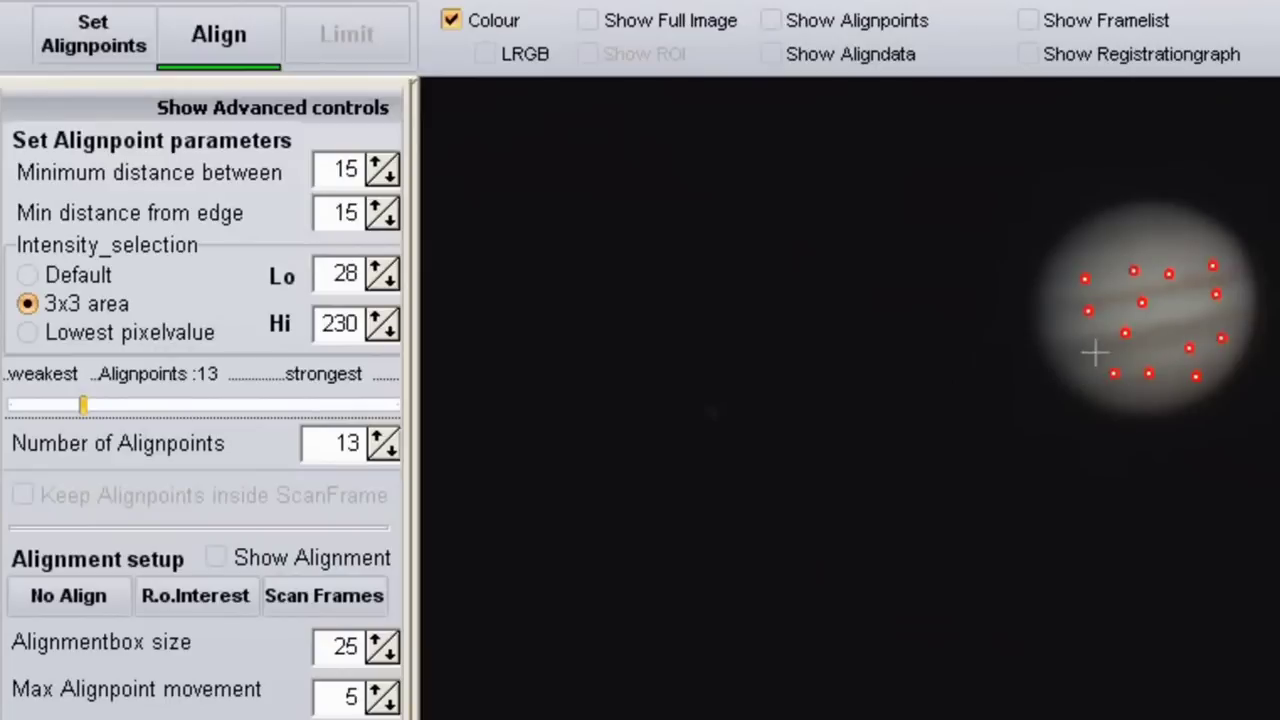
left_click_drag(81, 407, 129, 404)
mouse_move(256, 404)
left_mouse_down()
mouse_move(366, 398)
mouse_move(231, 409)
left_mouse_up()
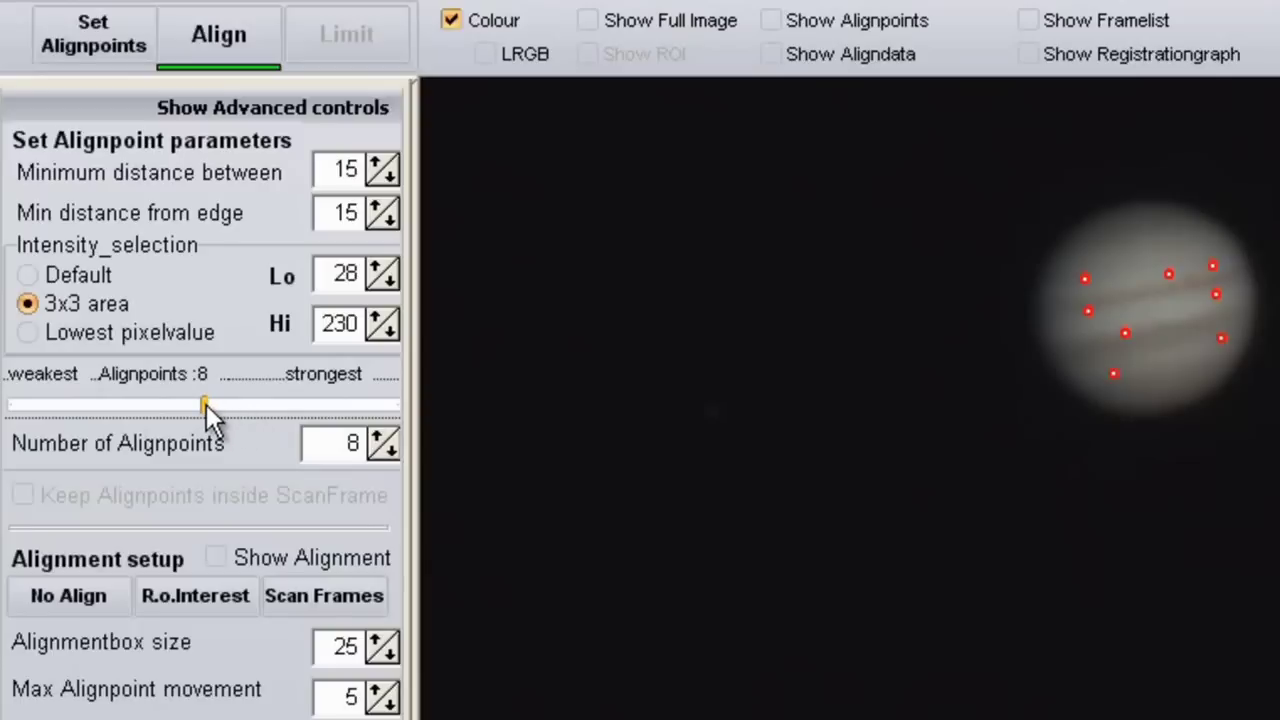
left_click_drag(192, 404, 206, 406)
Step: Leave Show Alignpoints off and turn on Show Aligndata
left_click(771, 20)
left_click(771, 20)
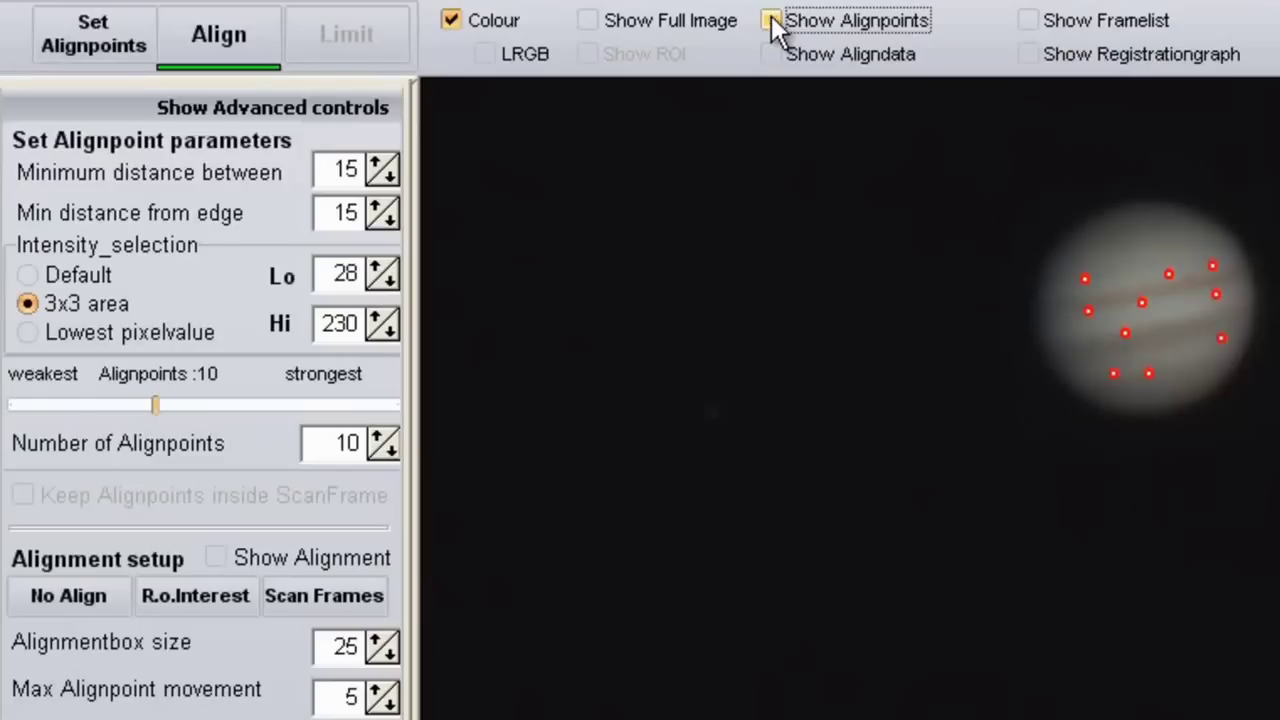
left_click(772, 51)
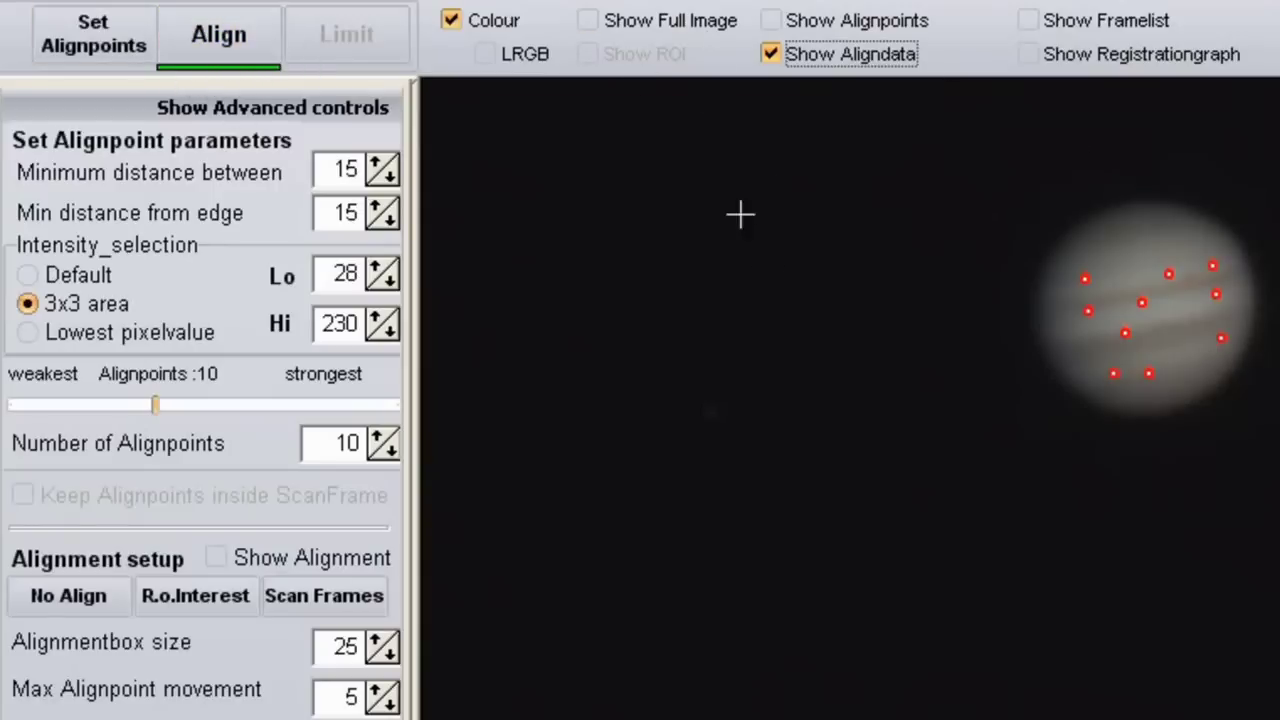
Step: Align all frames on the ten alignpoints and inspect aligned frames around 1305–1319
left_click(215, 32)
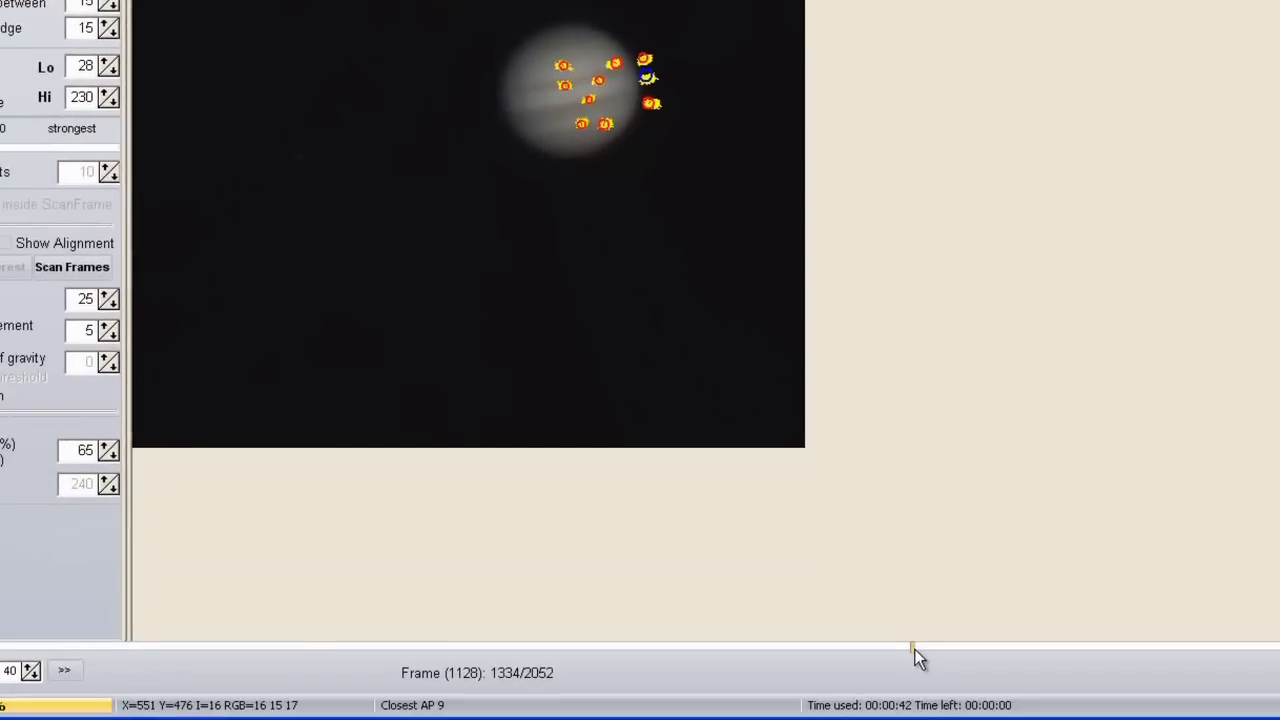
left_click_drag(912, 645, 900, 645)
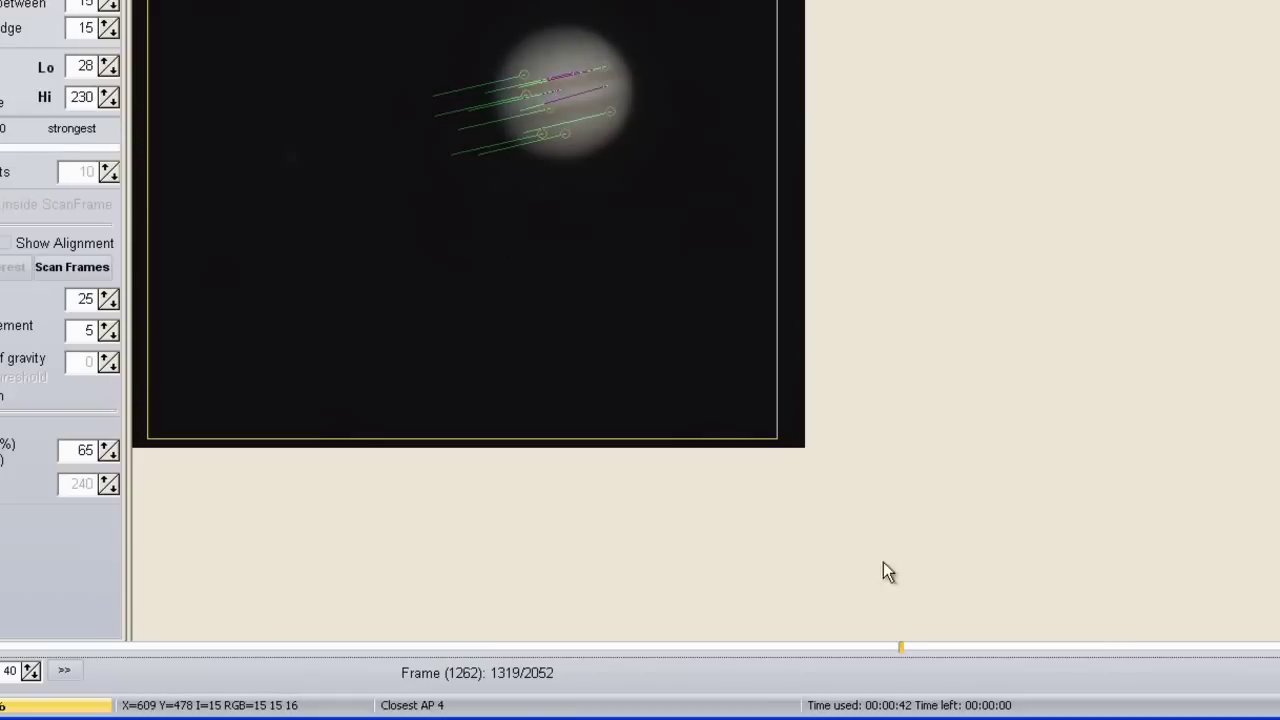
left_click_drag(903, 650, 893, 649)
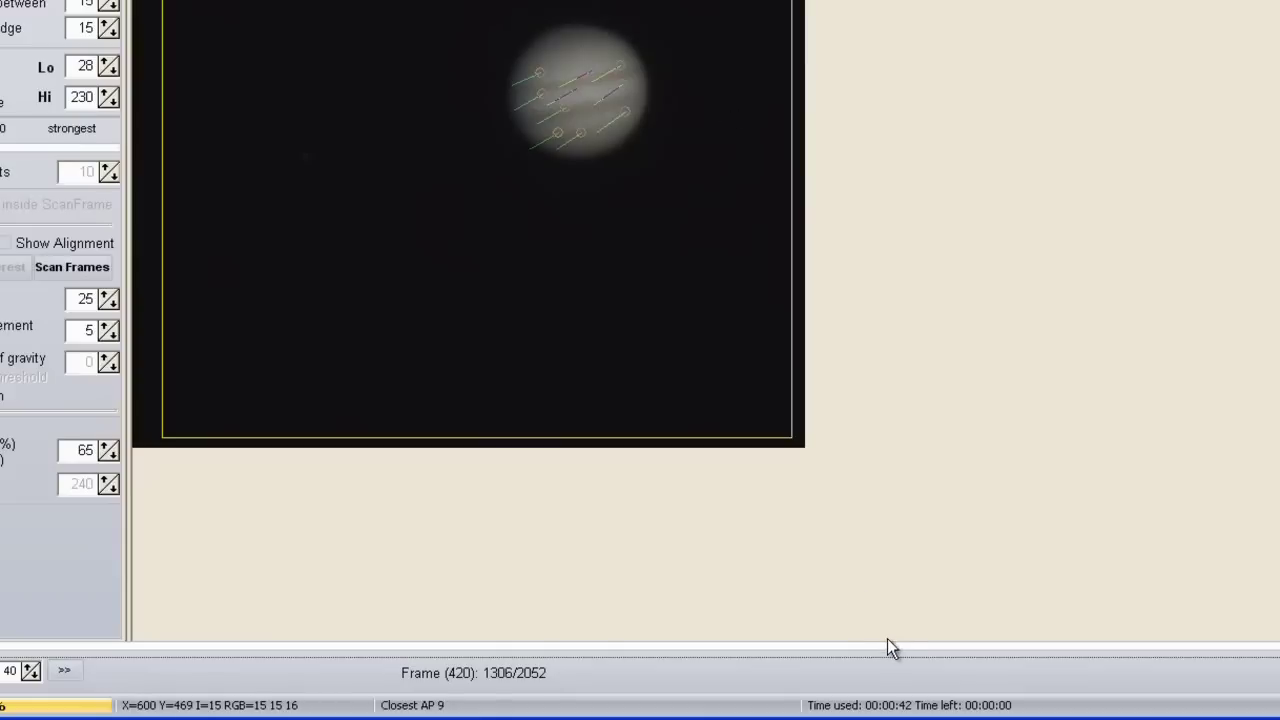
left_click_drag(890, 650, 895, 650)
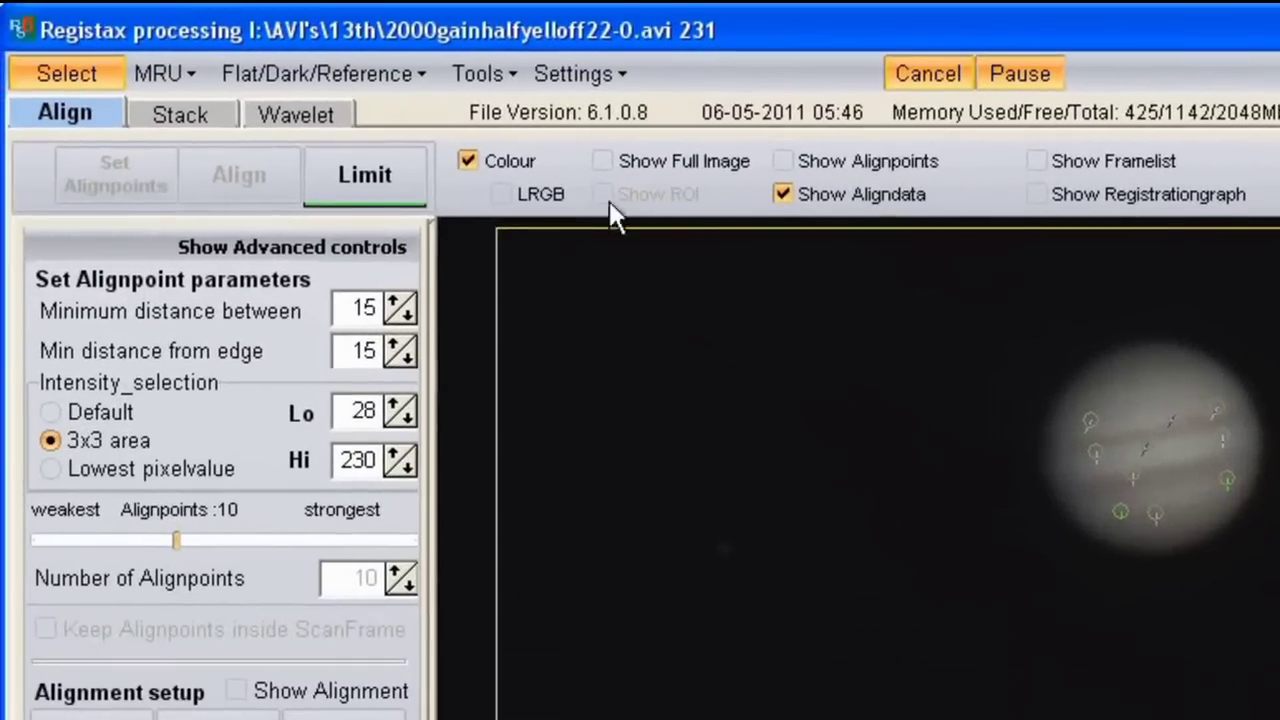
Step: Limit to the best 65% of frames and stack them into one 1312-frame image
left_click(367, 179)
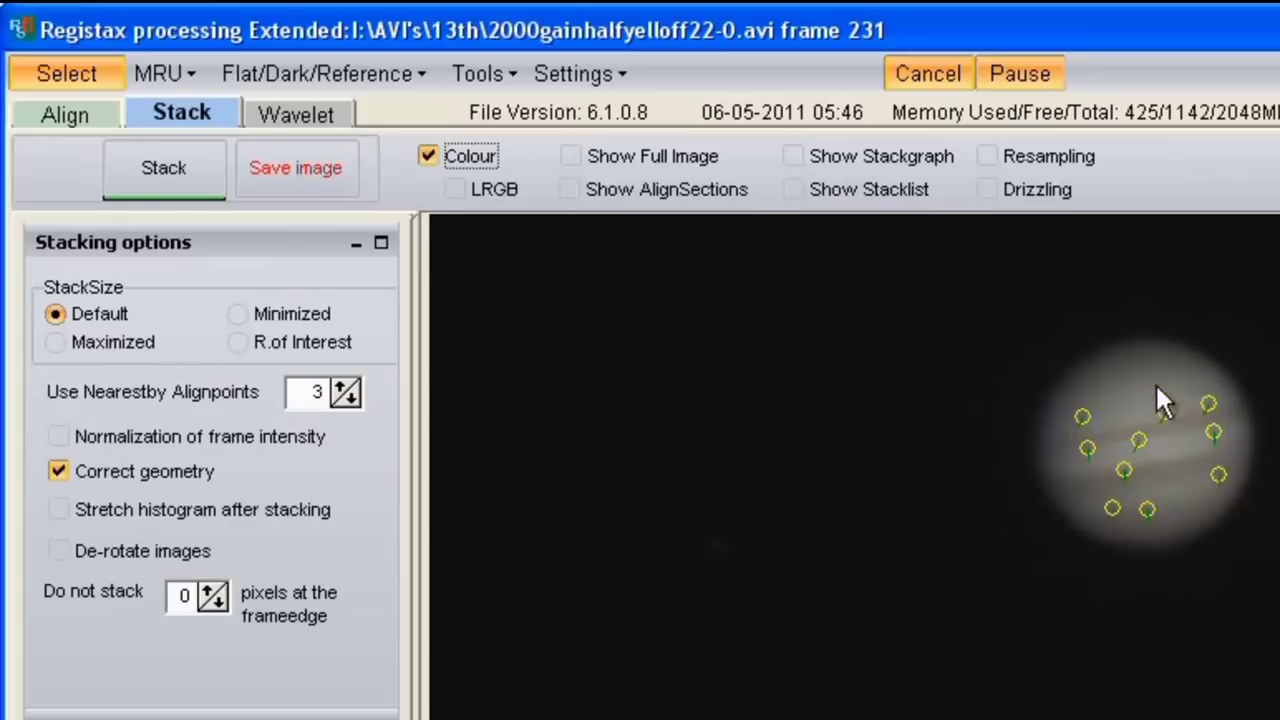
left_click(158, 178)
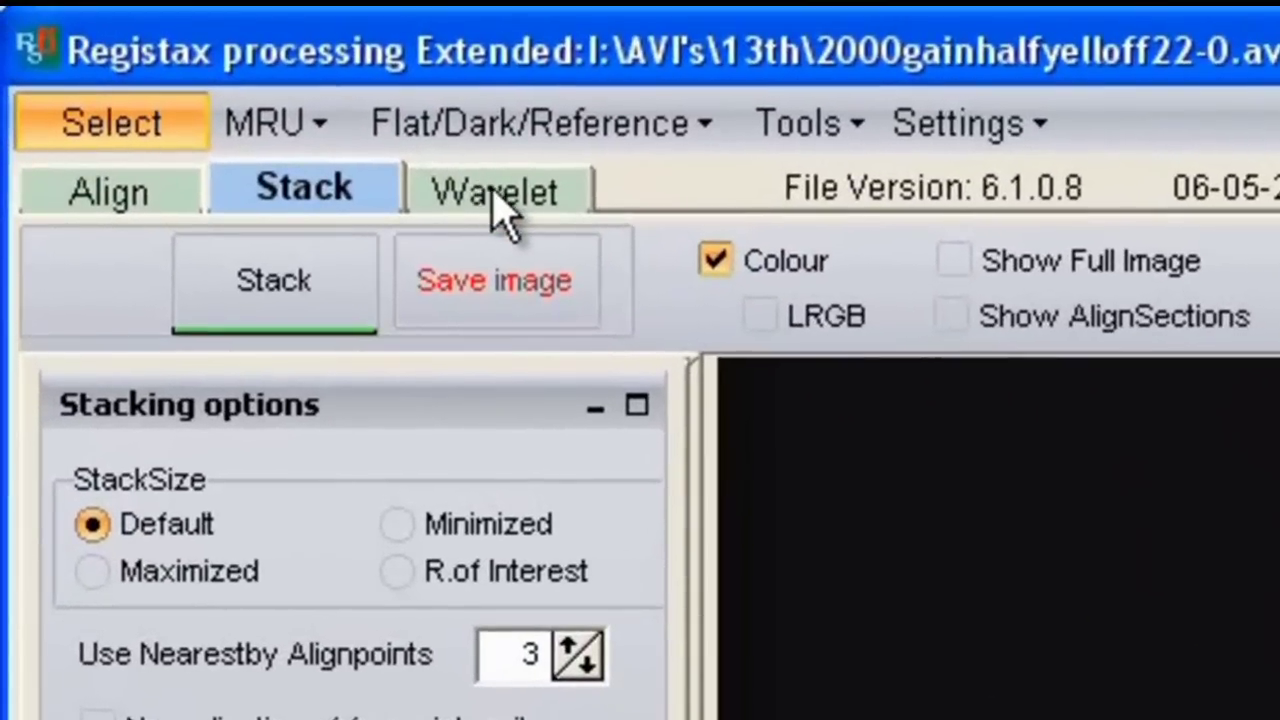
Step: Move to the Wavelet stage and launch RGB Align for the stacked image
left_click(500, 205)
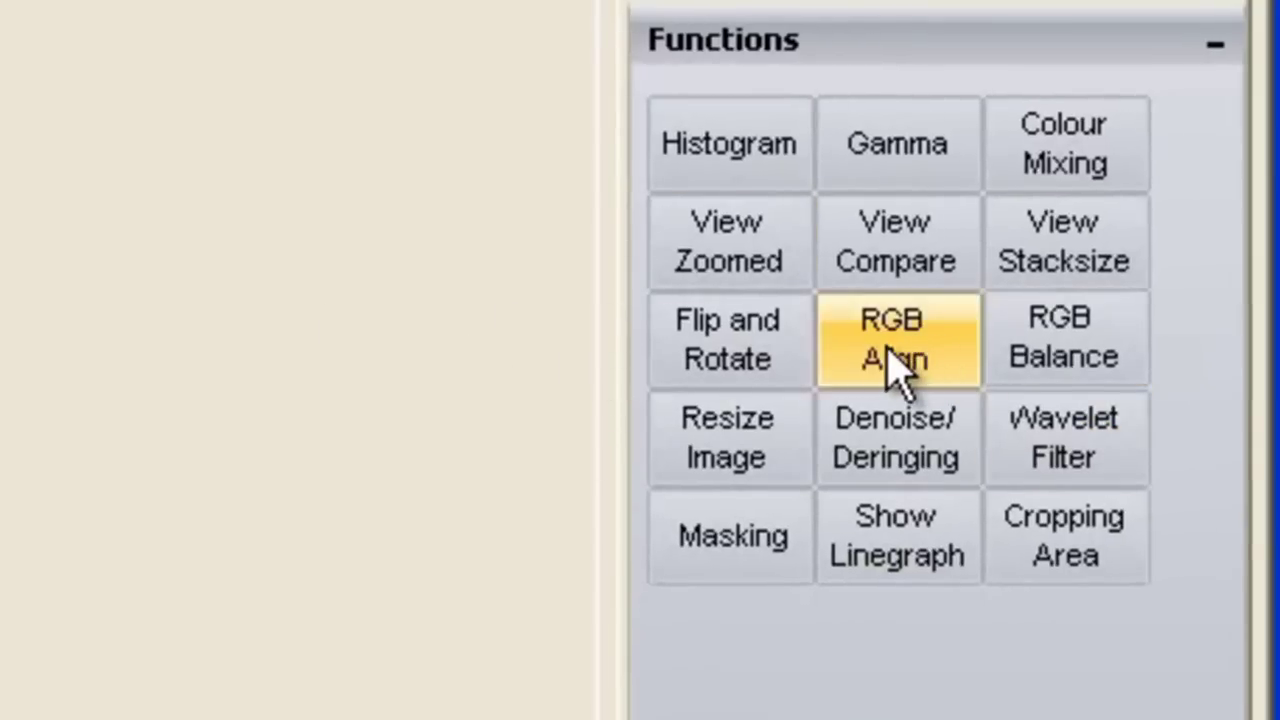
left_click(886, 370)
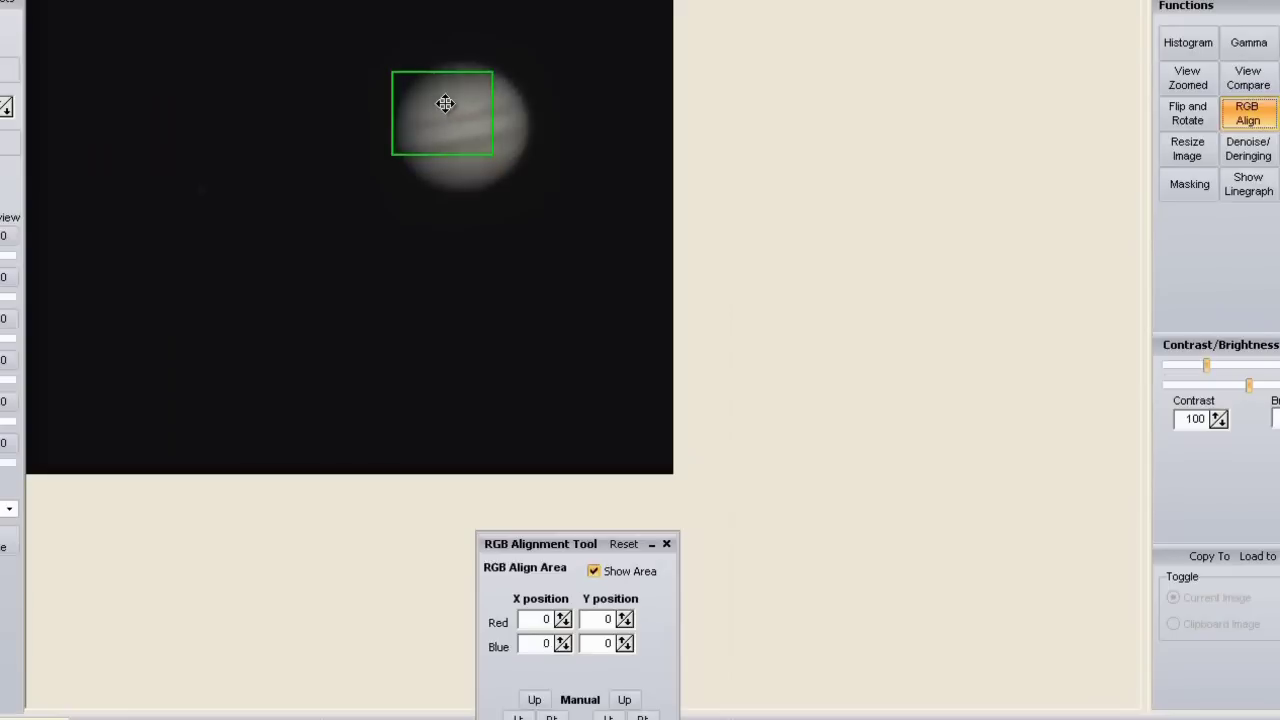
Step: Box Jupiter and estimate RGB alignment, shifting red by X −1 and Y 1
left_click_drag(443, 103, 438, 85)
left_click_drag(483, 130, 533, 193)
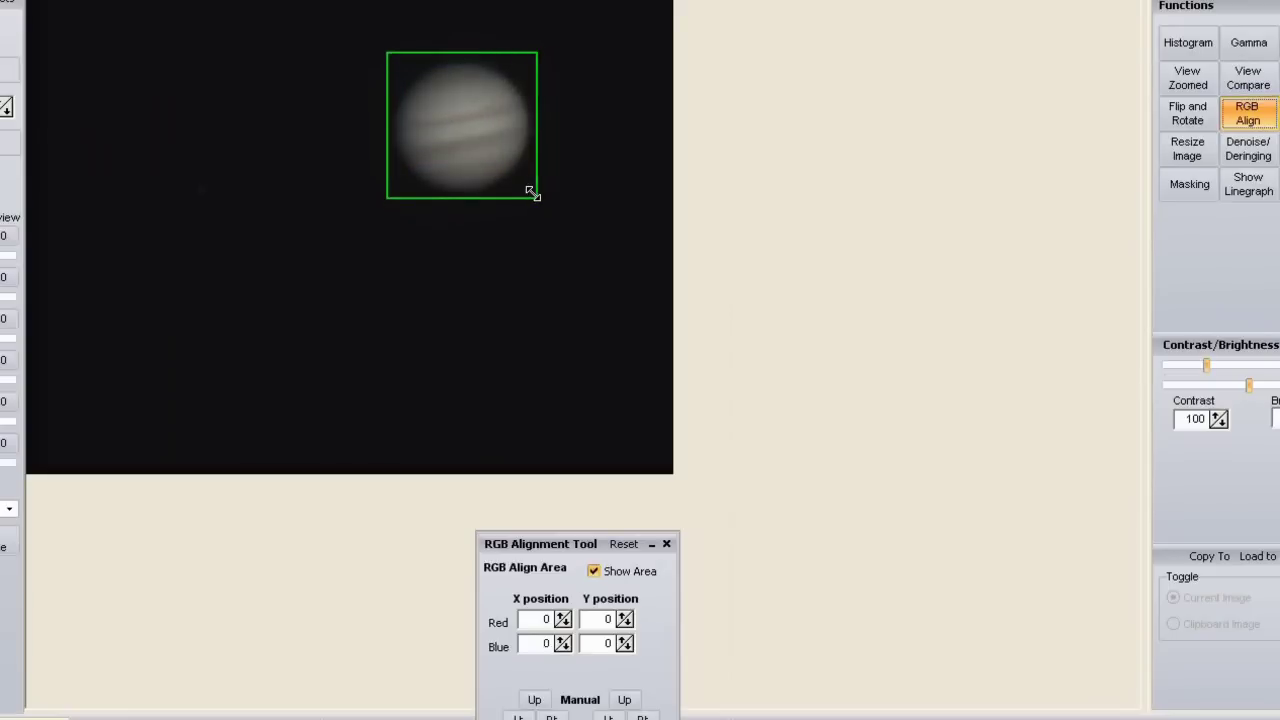
left_click_drag(474, 134, 472, 135)
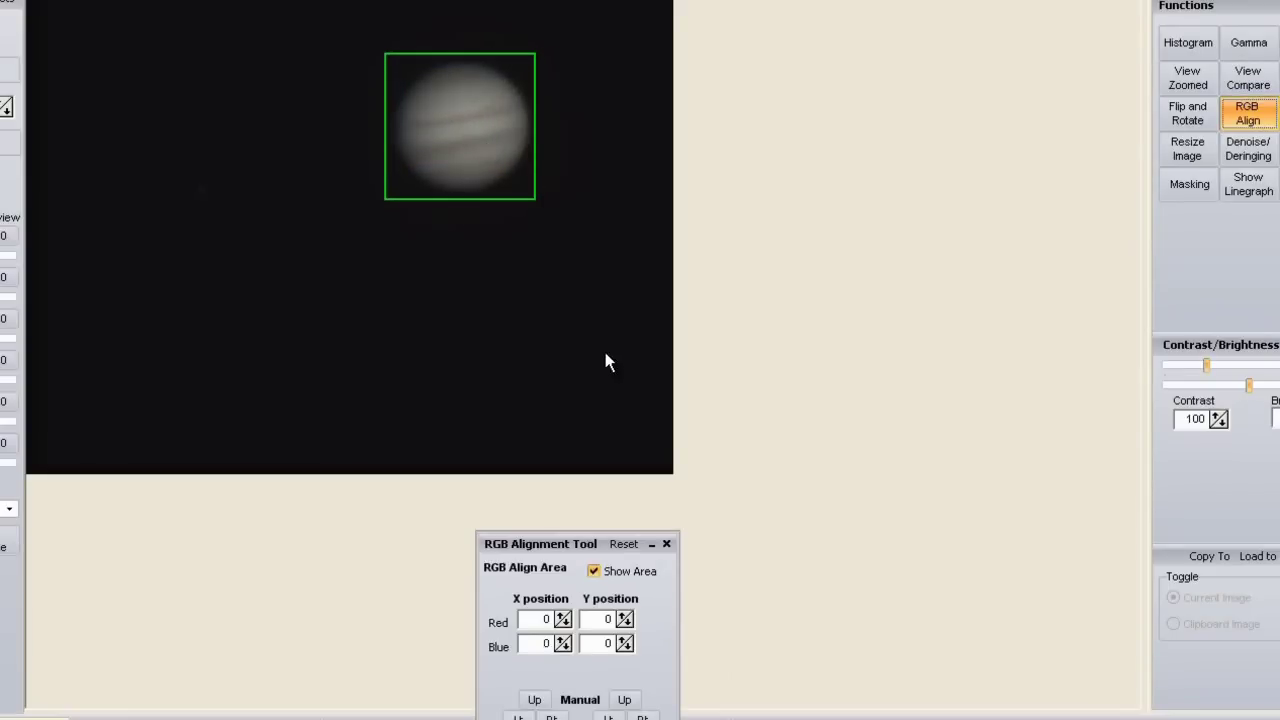
left_click_drag(541, 540, 597, 249)
left_click(637, 497)
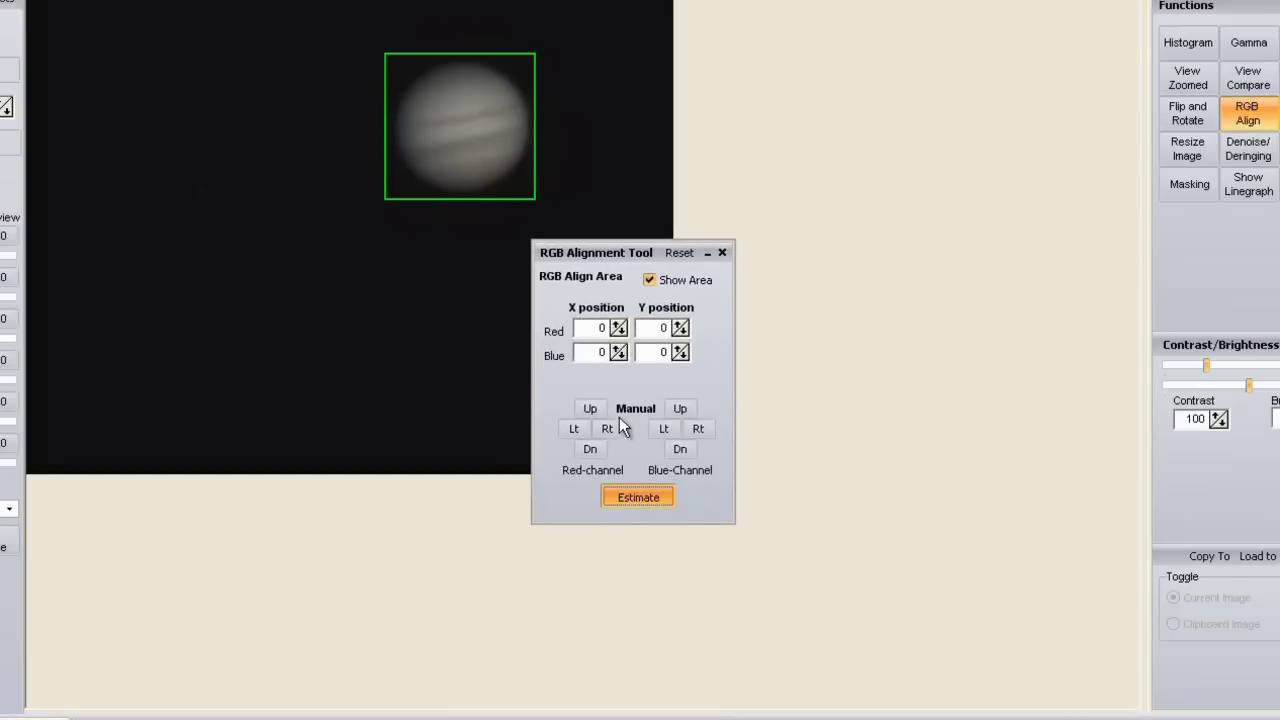
left_click(645, 499)
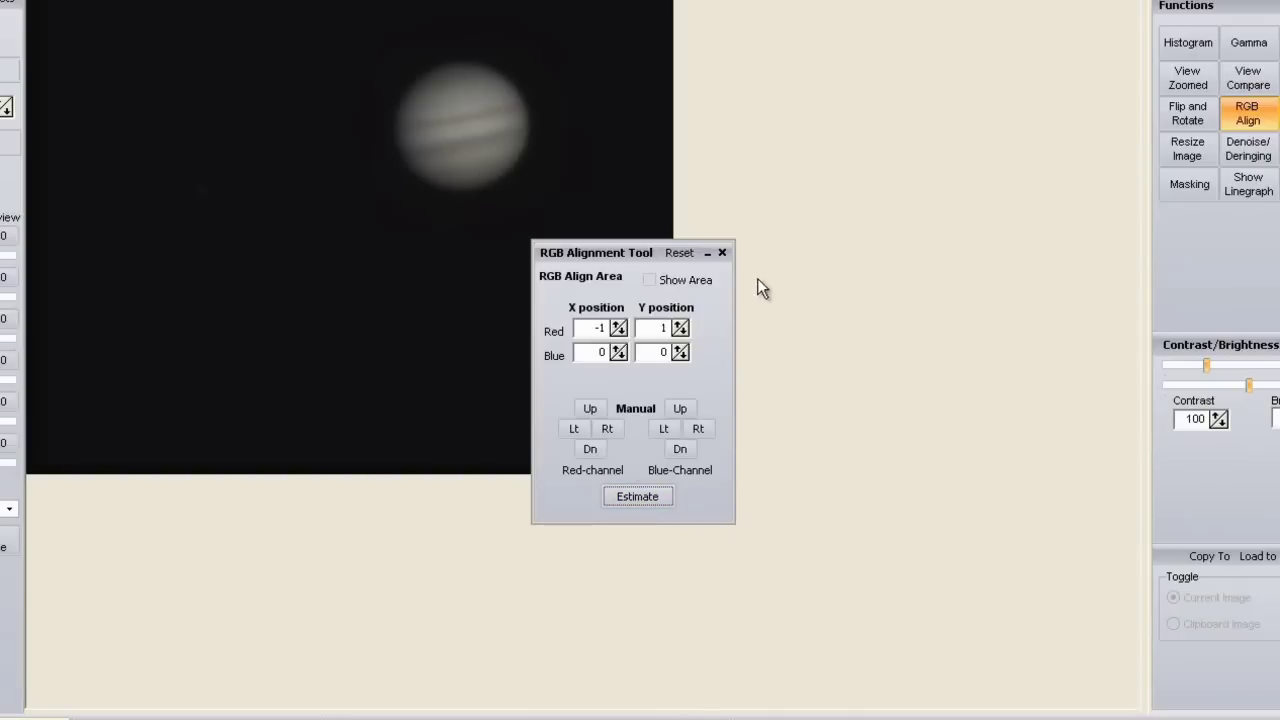
left_click(723, 252)
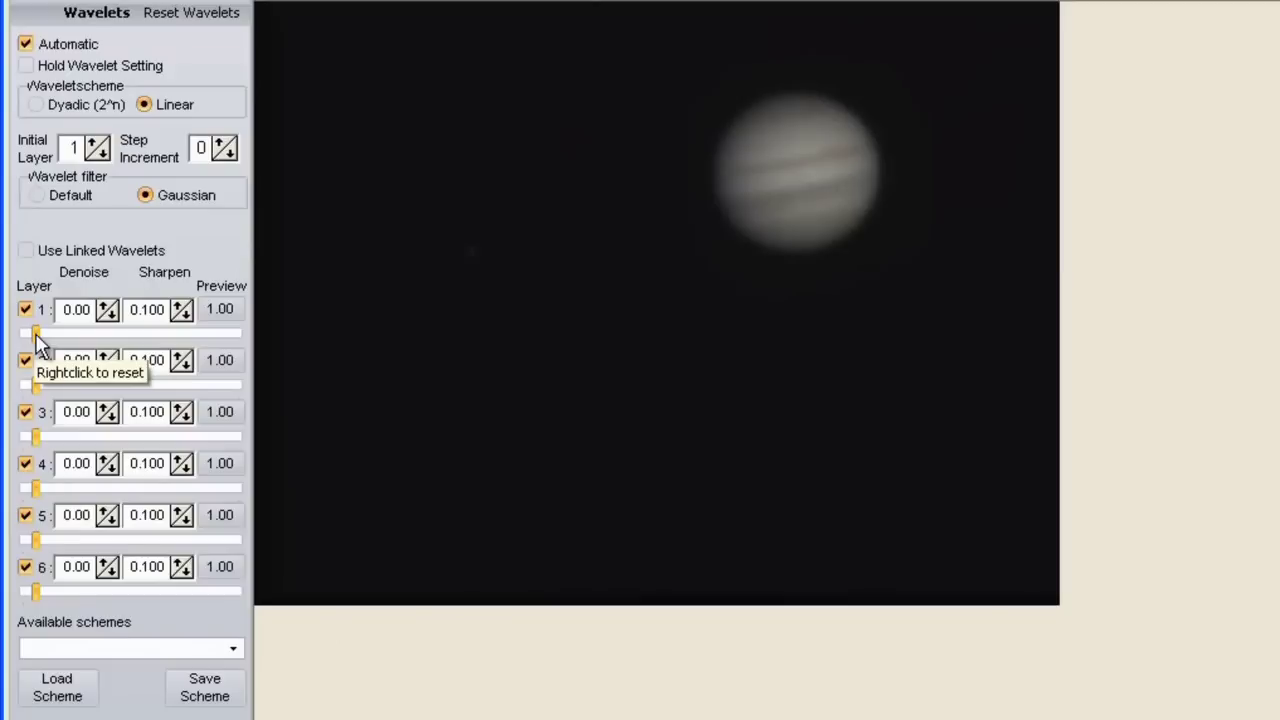
Step: Set wavelet layers 1–6 to 57.6, 37.4, 45.4, 38.0, 42.3 and 72.4
left_click_drag(54, 135, 175, 147)
left_click_drag(115, 340, 155, 340)
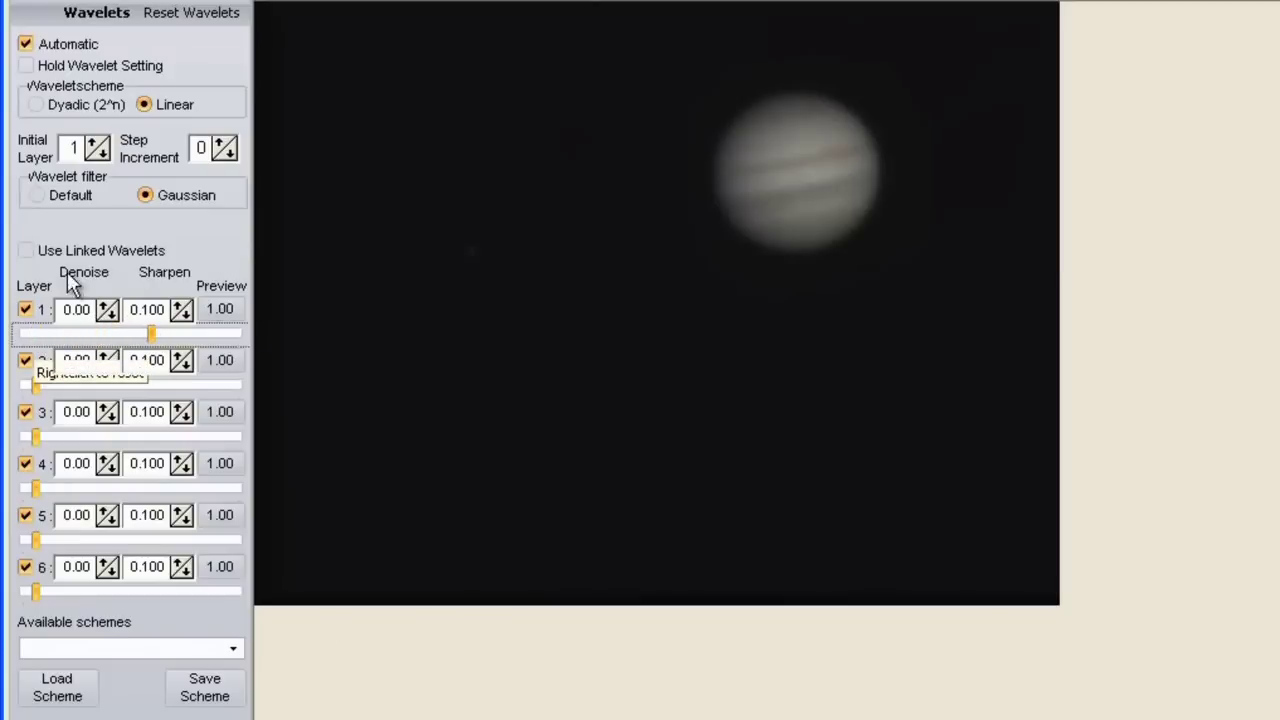
left_click_drag(33, 592, 181, 592)
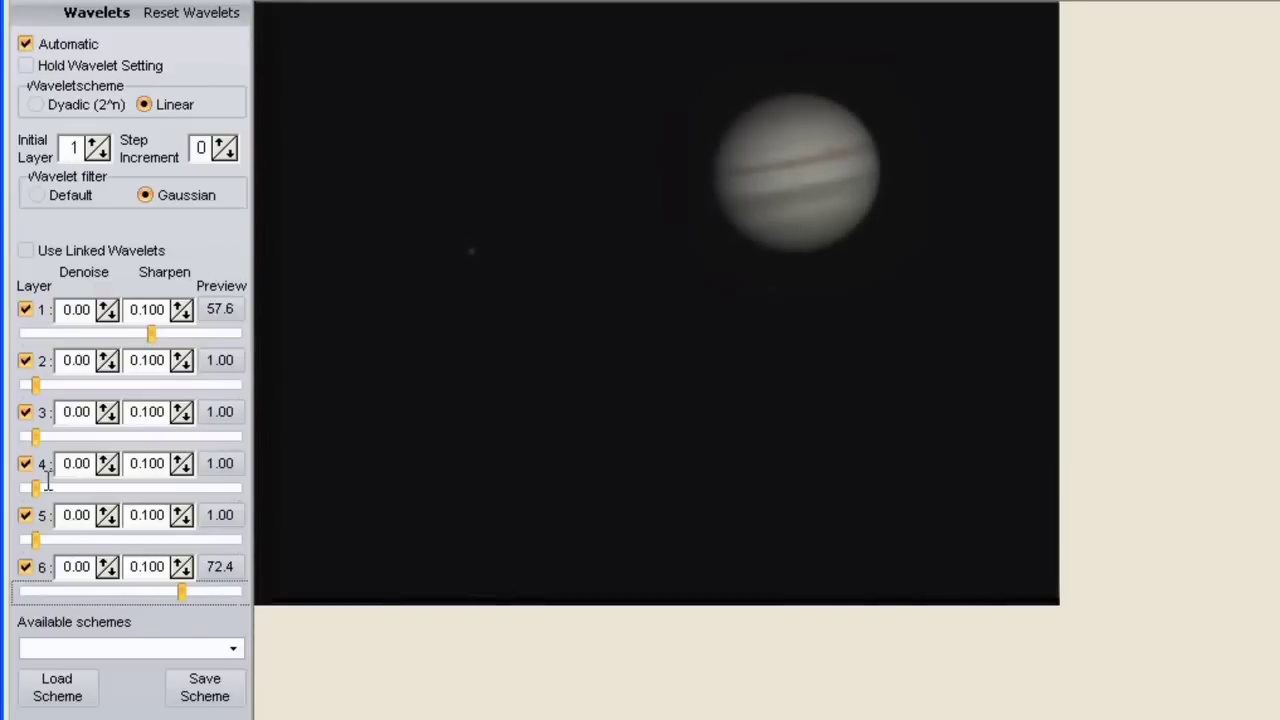
left_click_drag(37, 539, 121, 540)
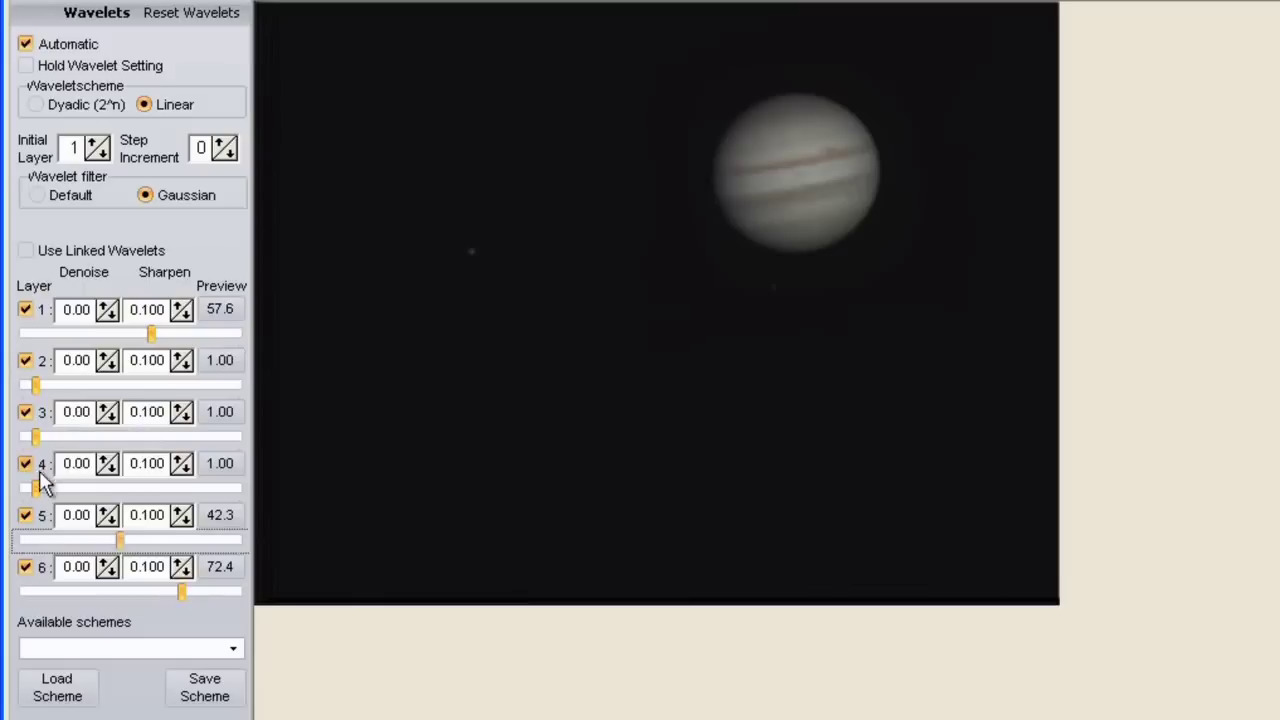
left_click_drag(38, 487, 110, 487)
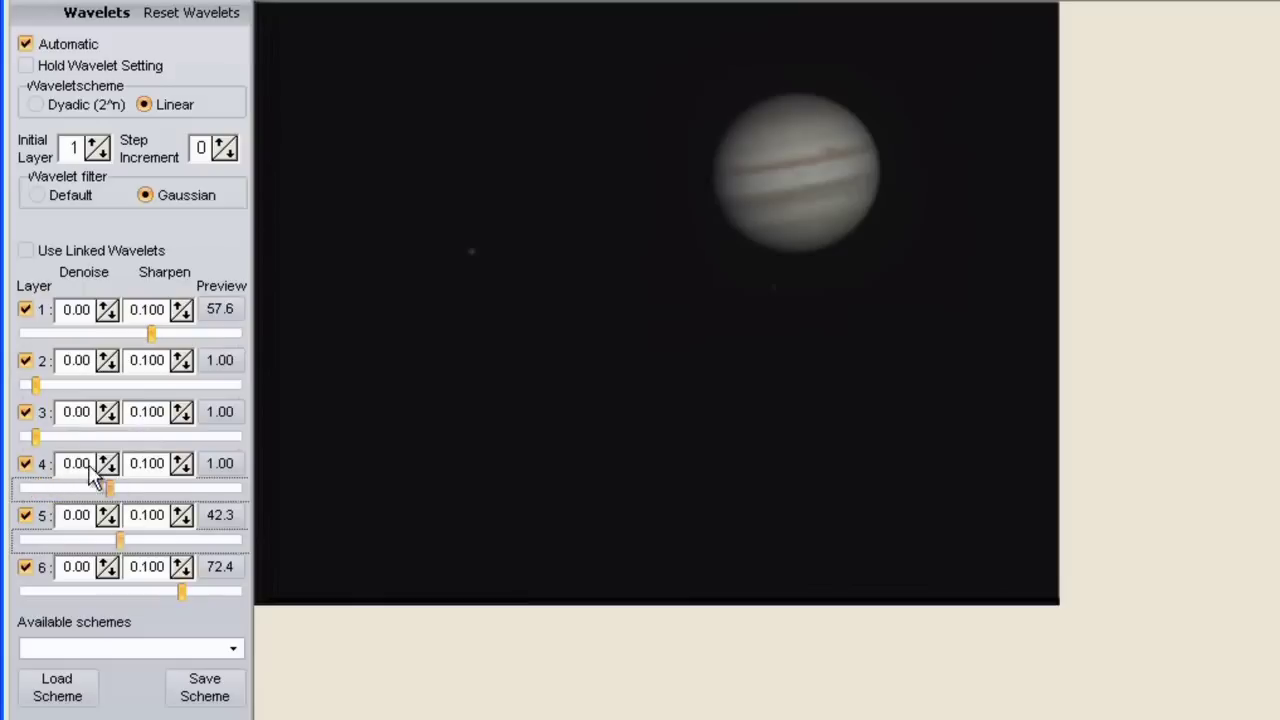
left_click_drag(38, 437, 128, 437)
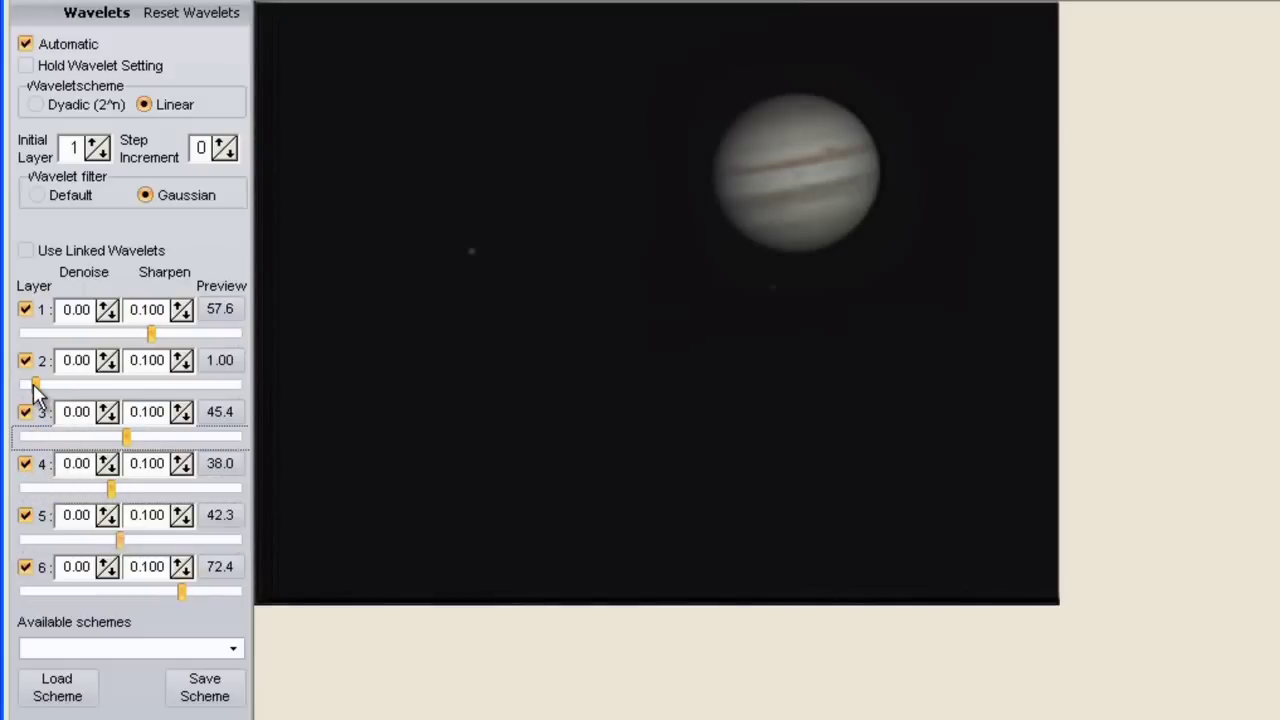
left_click_drag(37, 385, 112, 387)
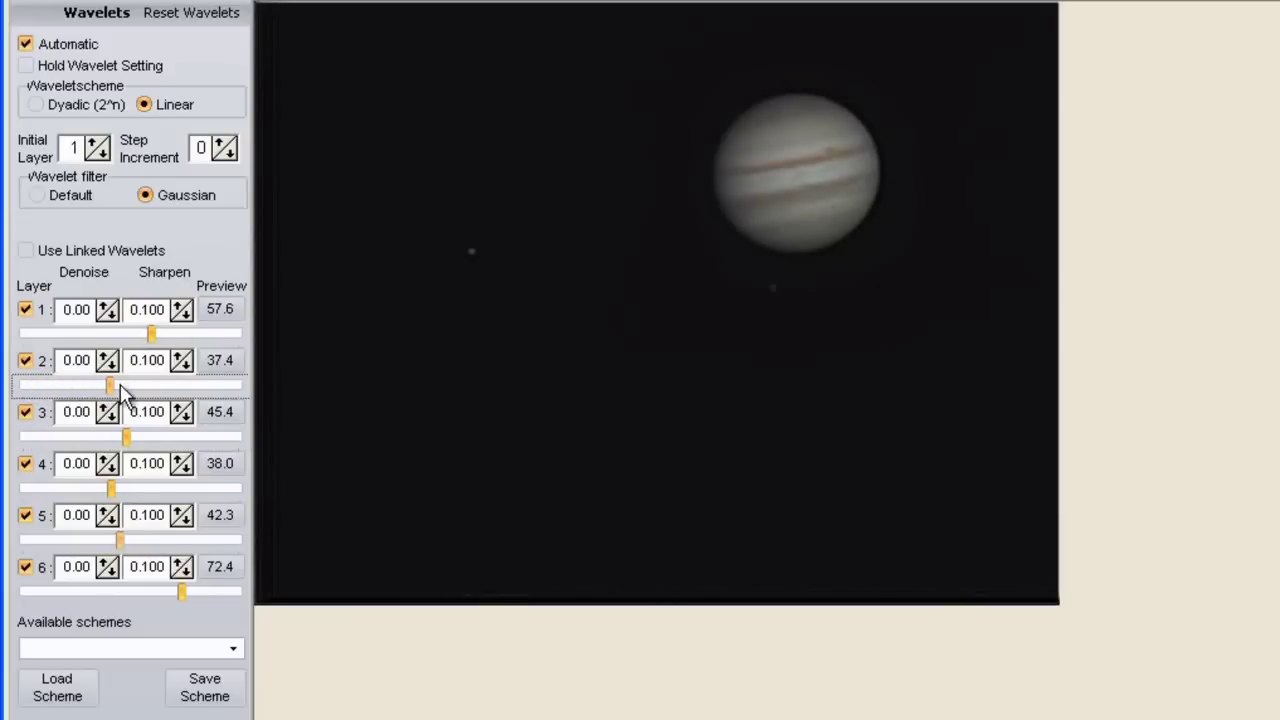
left_click_drag(111, 385, 148, 385)
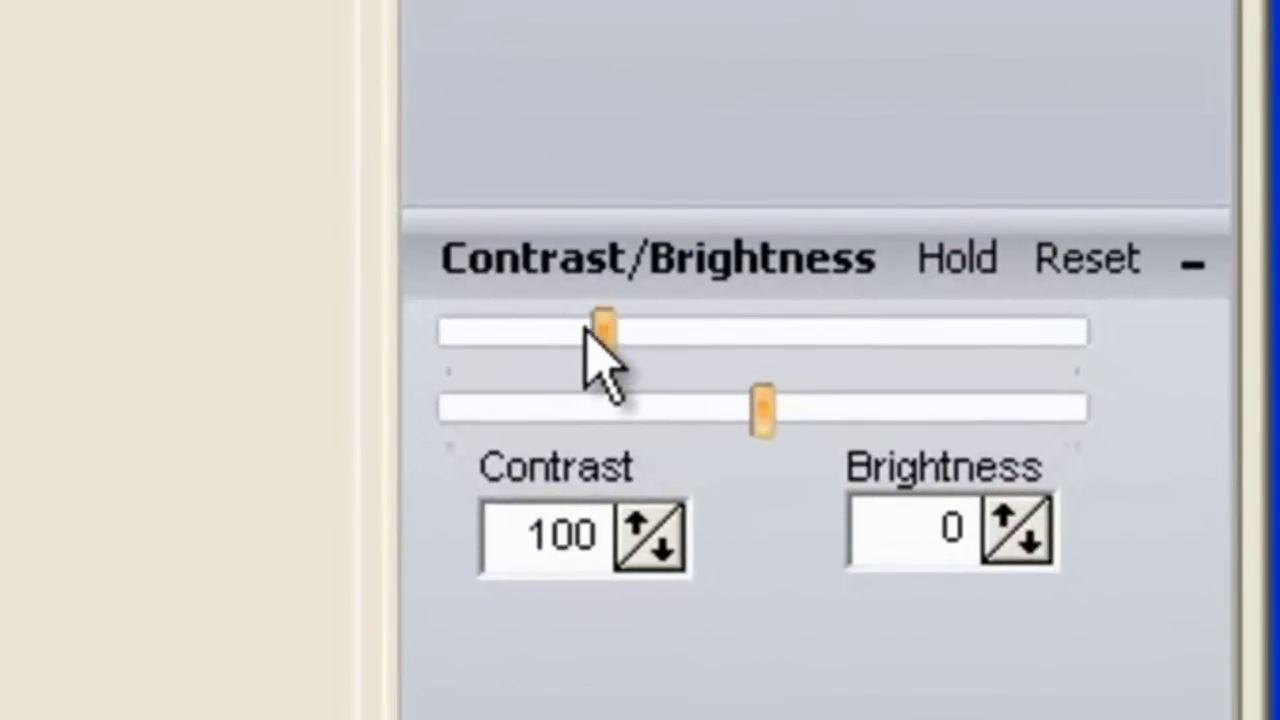
Step: Raise contrast to 159, run Do All on the full image, then reset contrast
left_click_drag(590, 330, 727, 330)
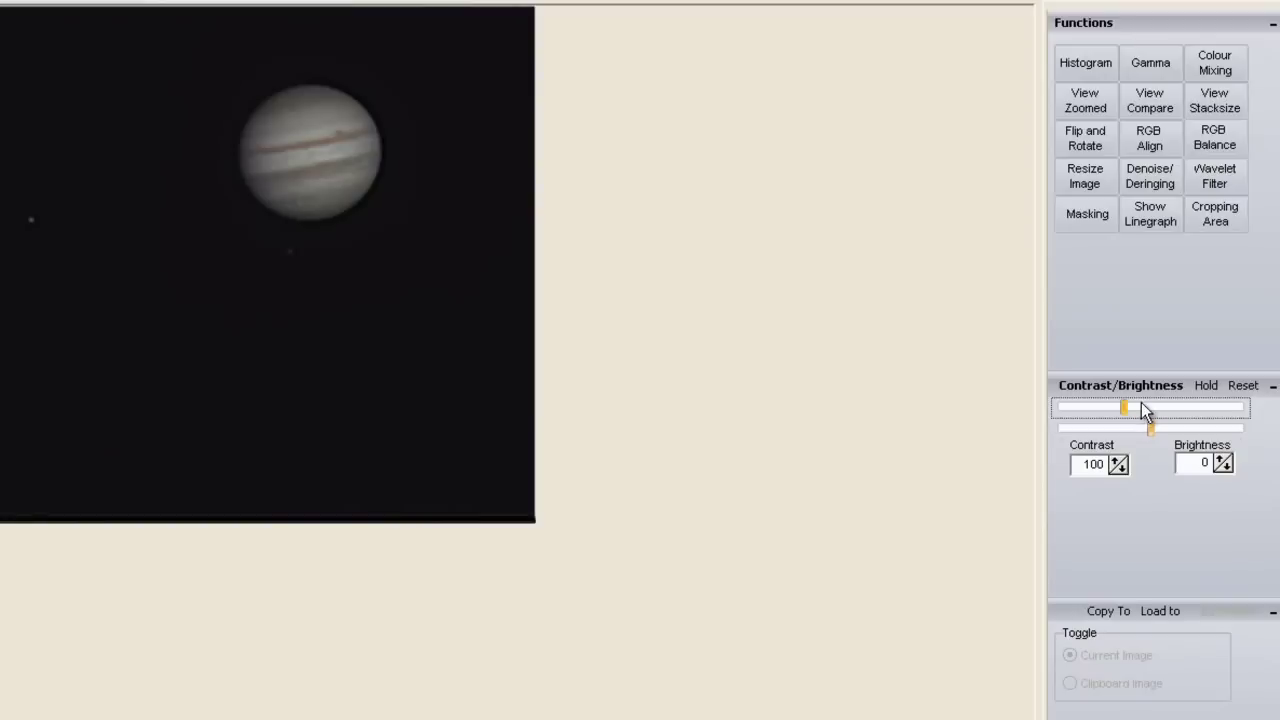
left_click_drag(1141, 402, 1133, 402)
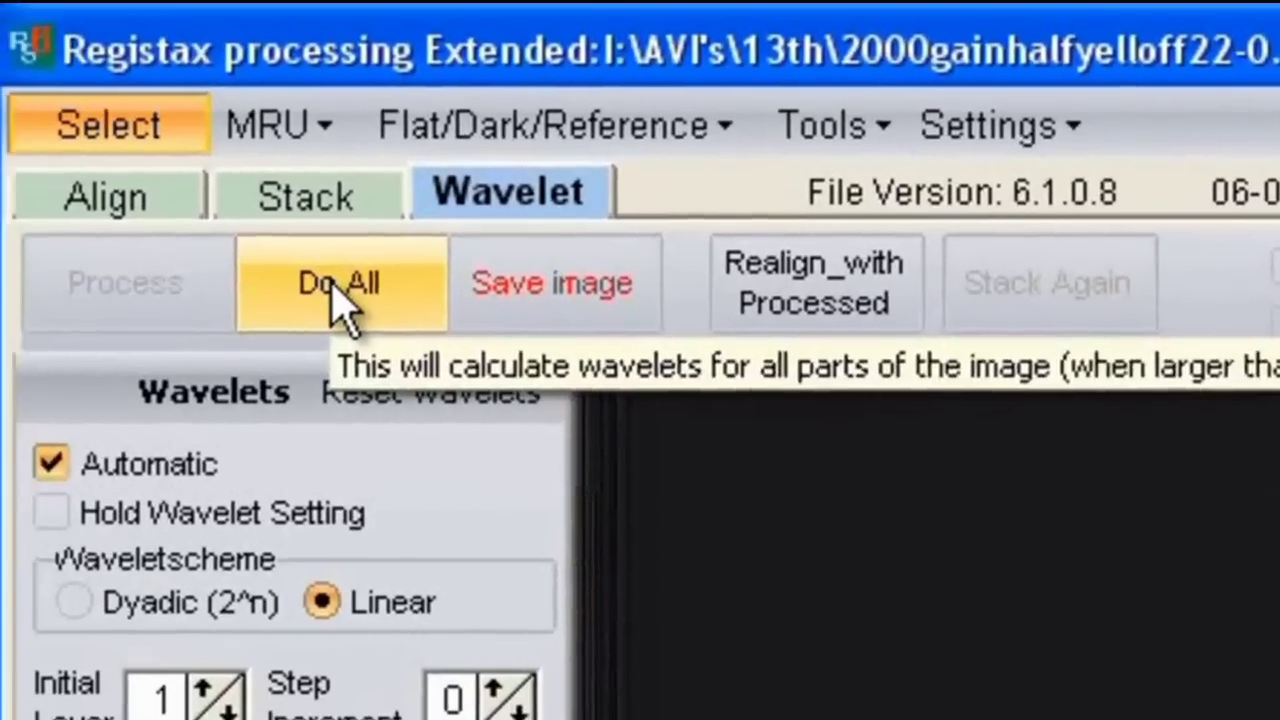
left_click(343, 297)
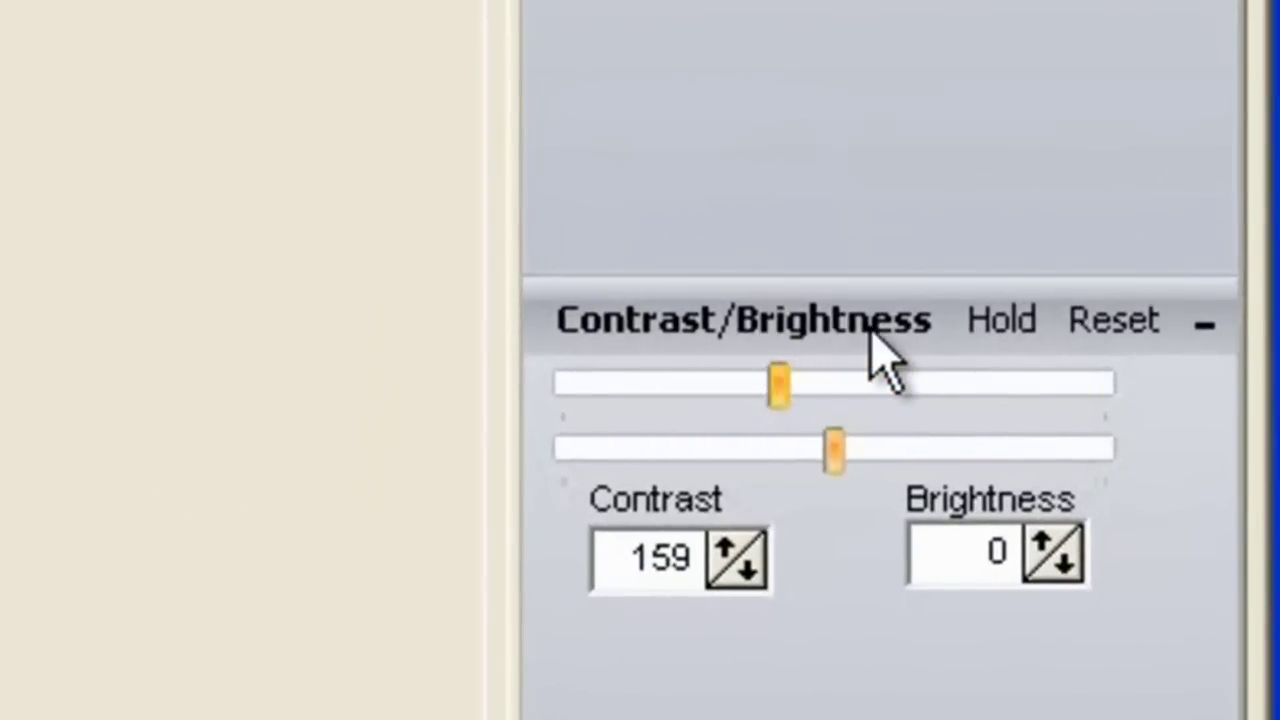
left_click(1140, 335)
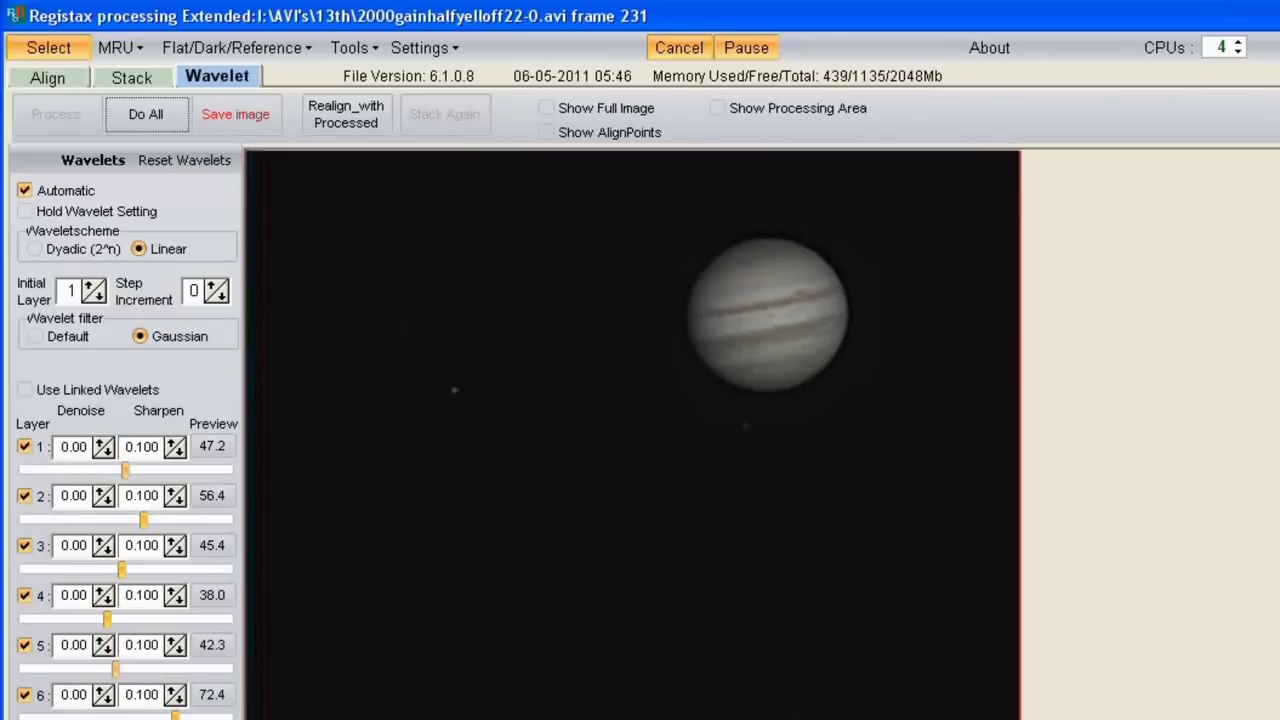
Step: Start saving the image as a 16-bit RGB TIFF, then cancel the Save As dialog
left_click(235, 115)
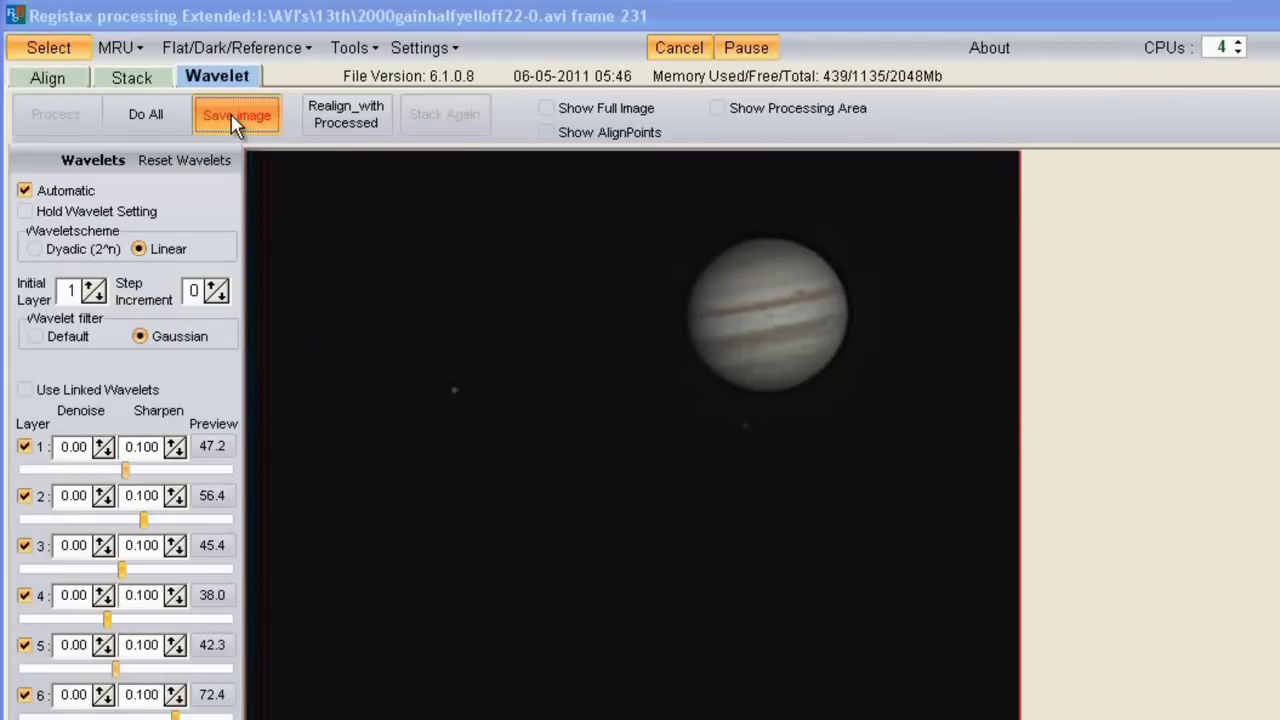
left_click_drag(759, 360, 714, 261)
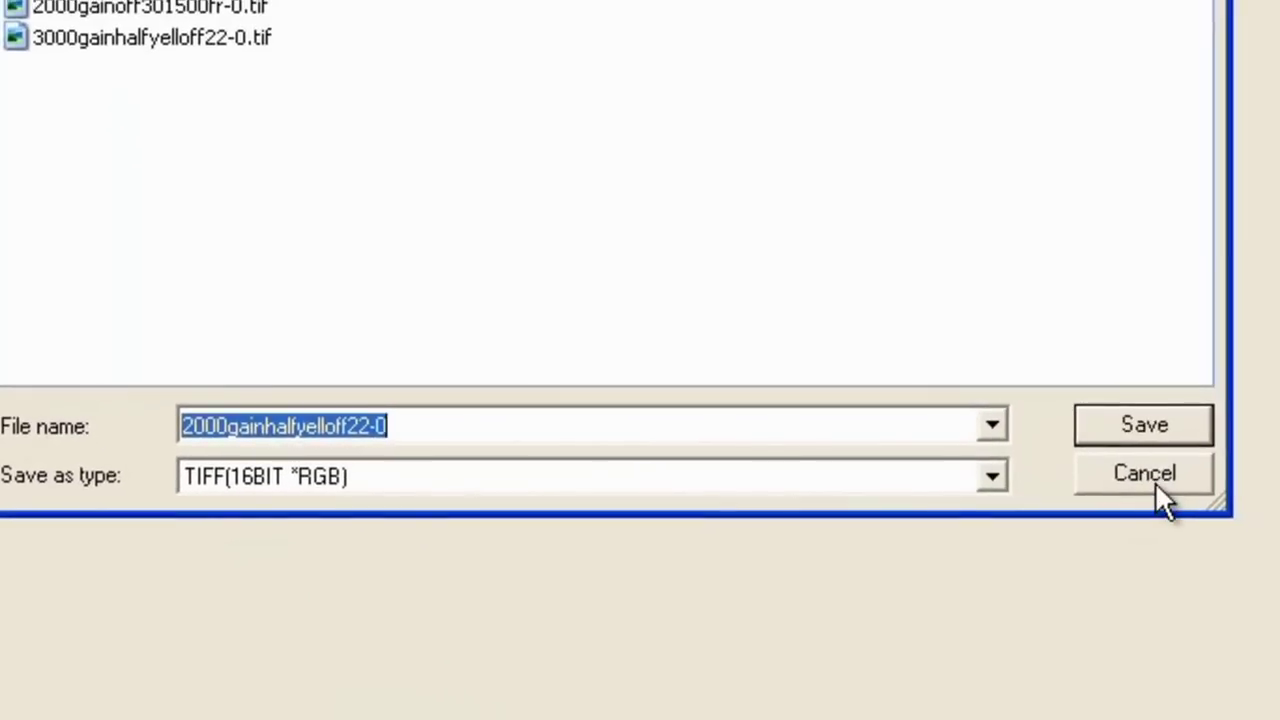
left_click(1155, 482)
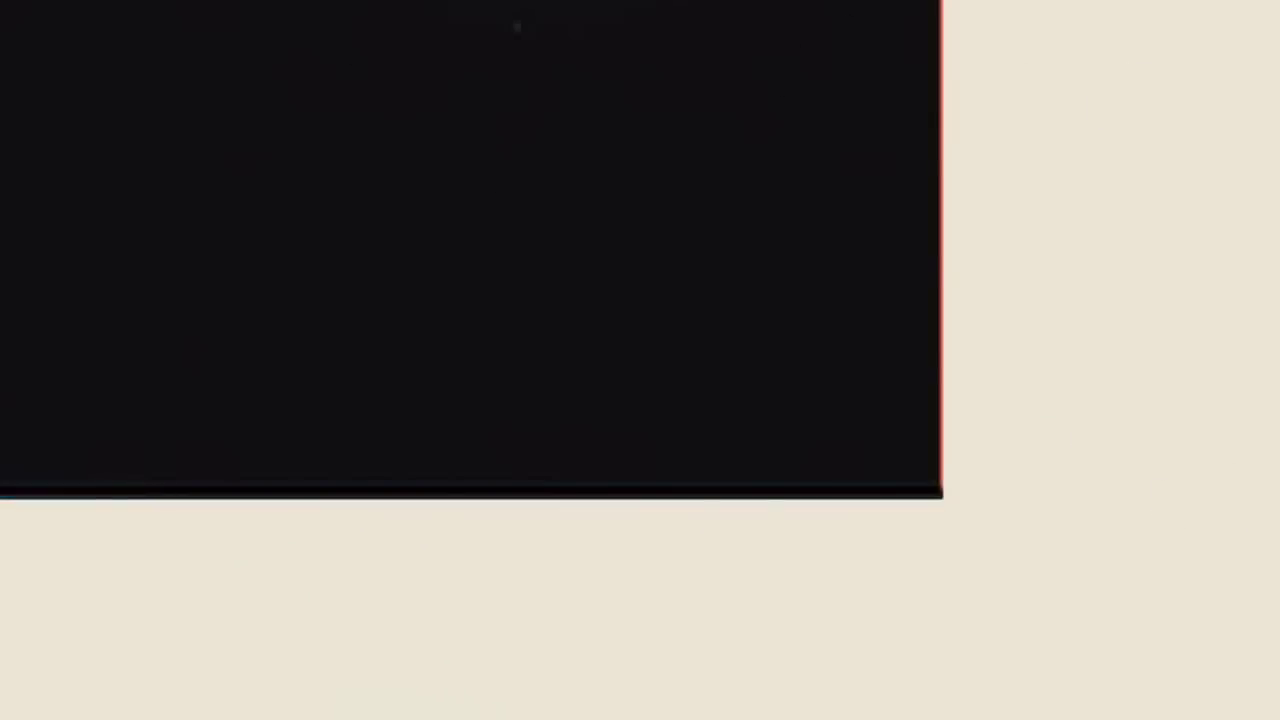